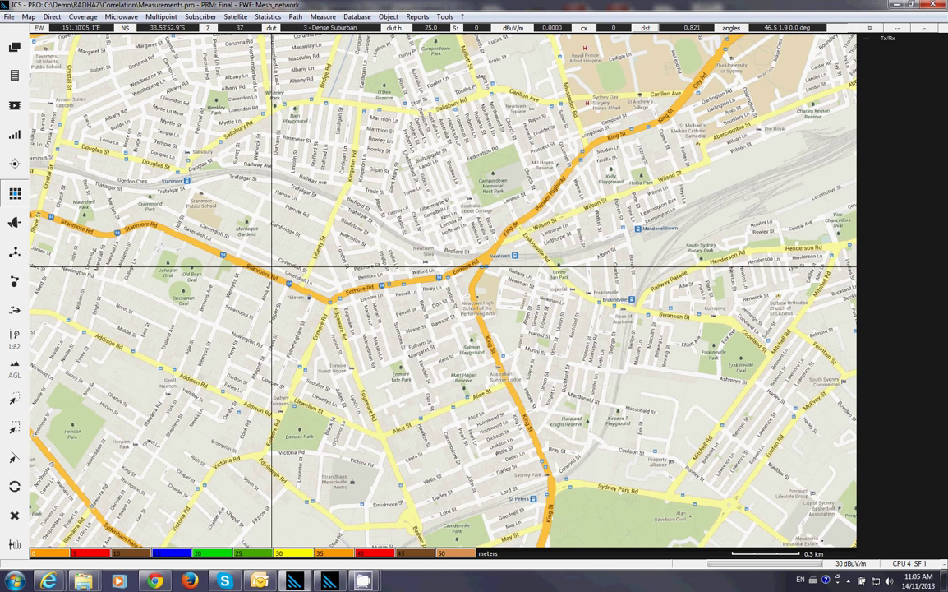
- Display the DEM layer on the map and examine the terrain relief up close
{"action": "key", "text": "Left"}
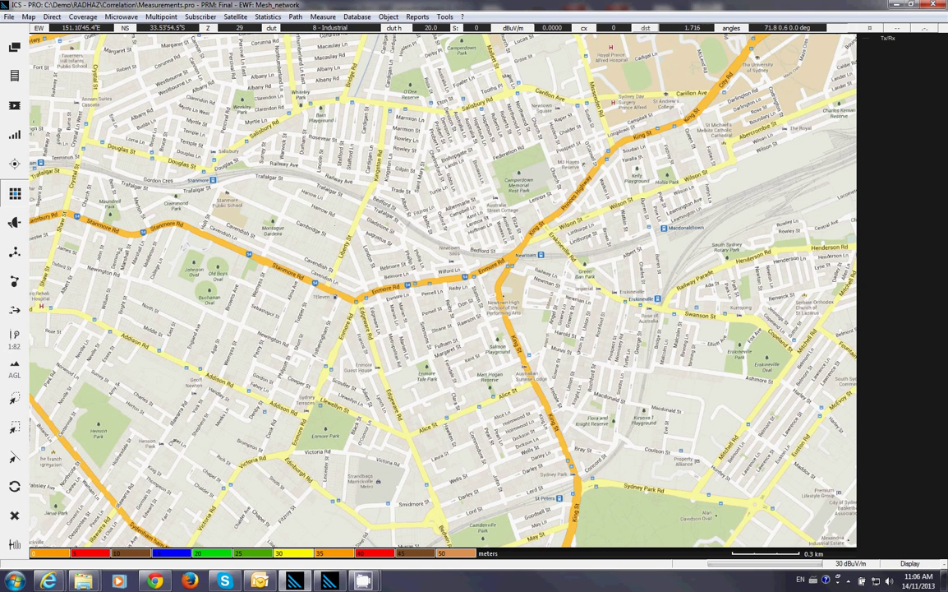
{"action": "left_click", "coordinate": [14, 46]}
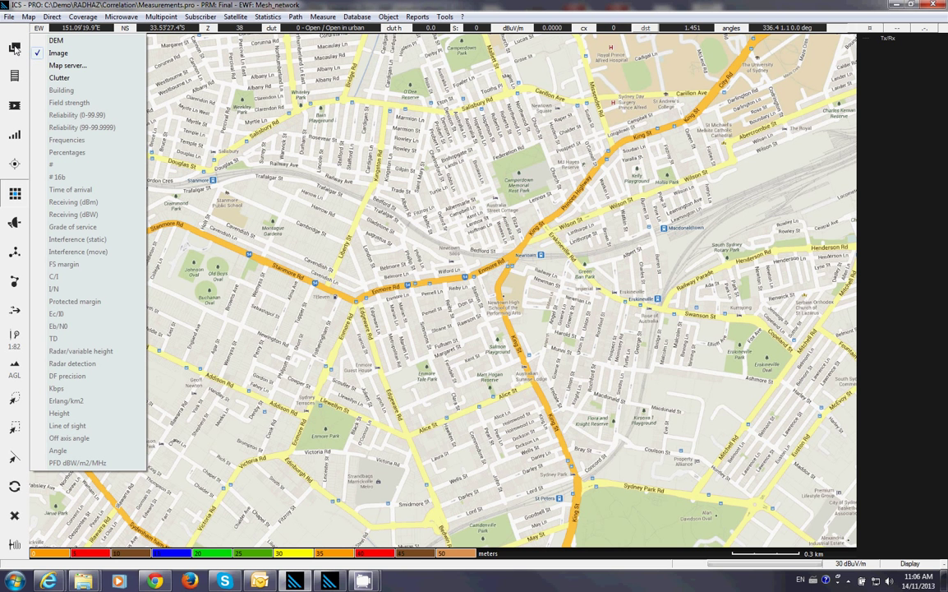
{"action": "left_click", "coordinate": [72, 44]}
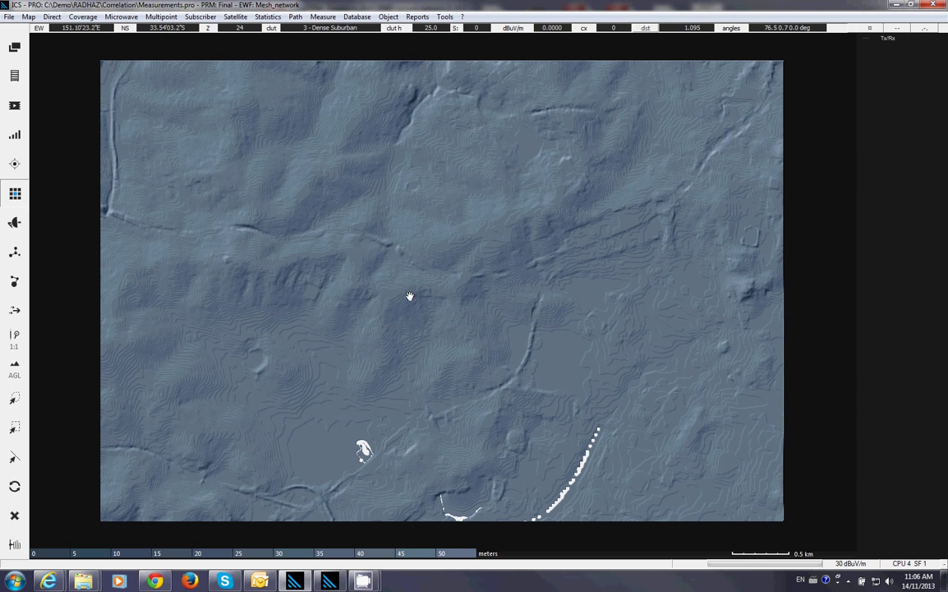
{"action": "scroll", "coordinate": [493, 361], "scroll_direction": "up", "scroll_amount": 2}
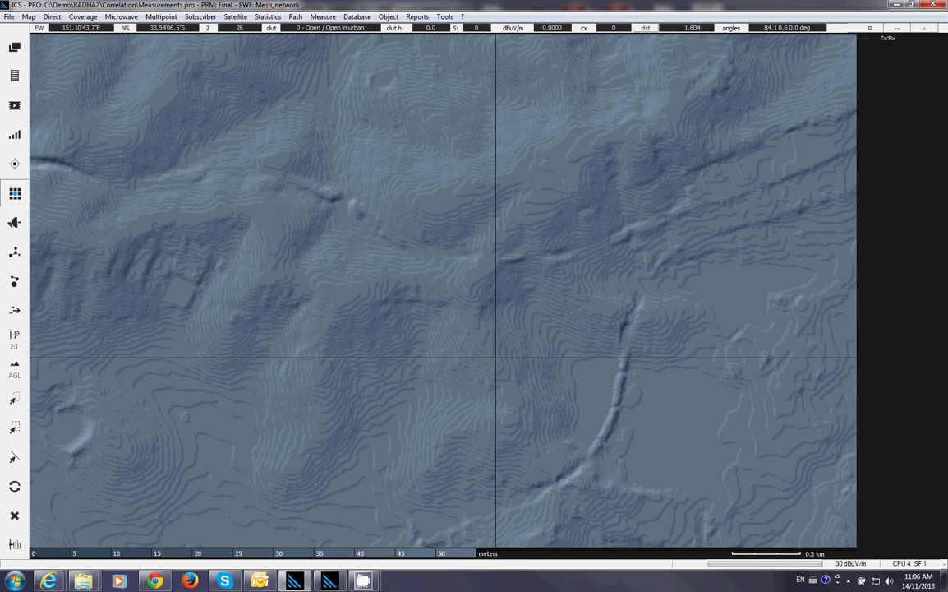
{"action": "scroll", "coordinate": [496, 359], "scroll_direction": "down", "scroll_amount": 2}
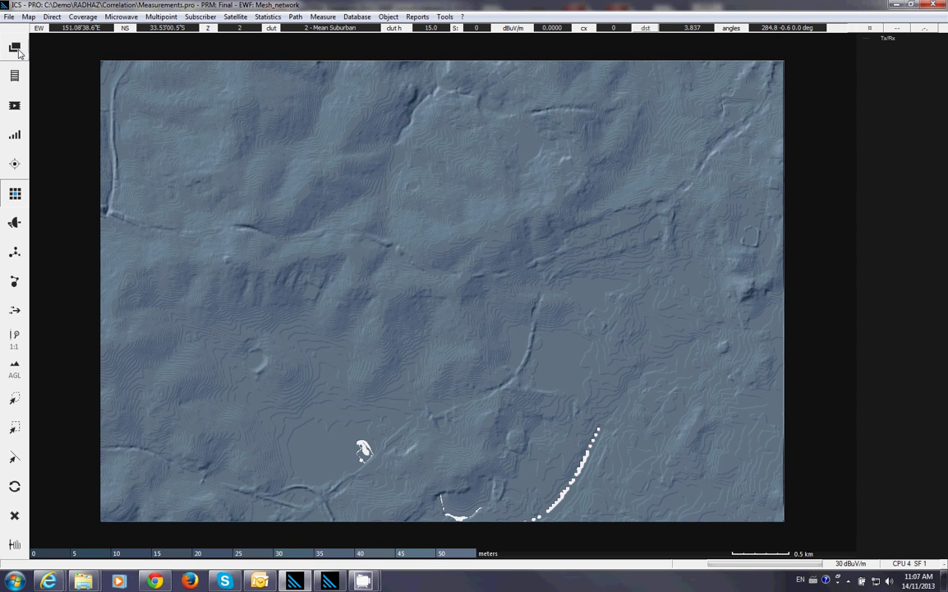
- Display the Clutter layer on the map and examine the land-use classes at several scales
{"action": "left_click", "coordinate": [18, 48]}
{"action": "left_click", "coordinate": [59, 77]}
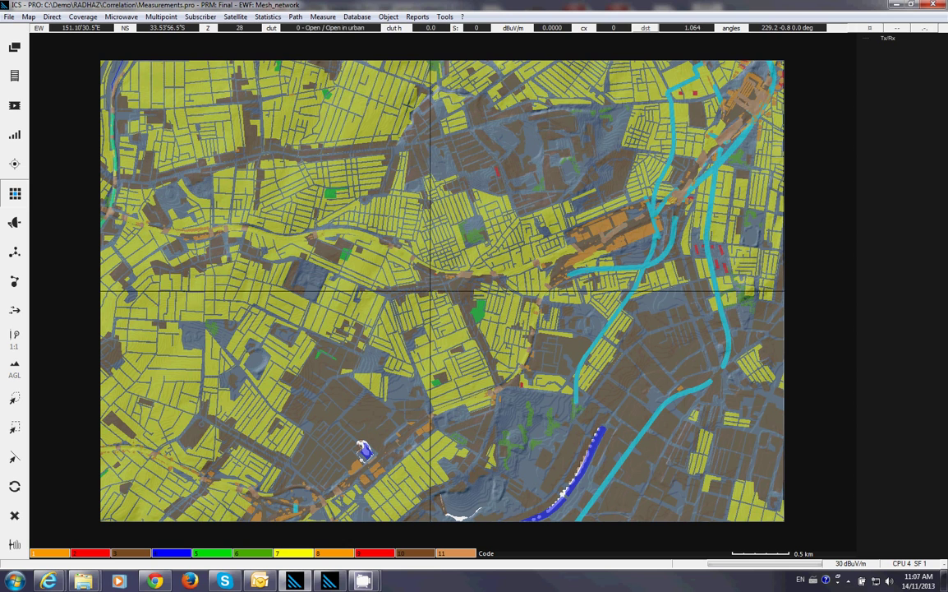
{"action": "scroll", "coordinate": [428, 296], "scroll_direction": "up", "scroll_amount": 3}
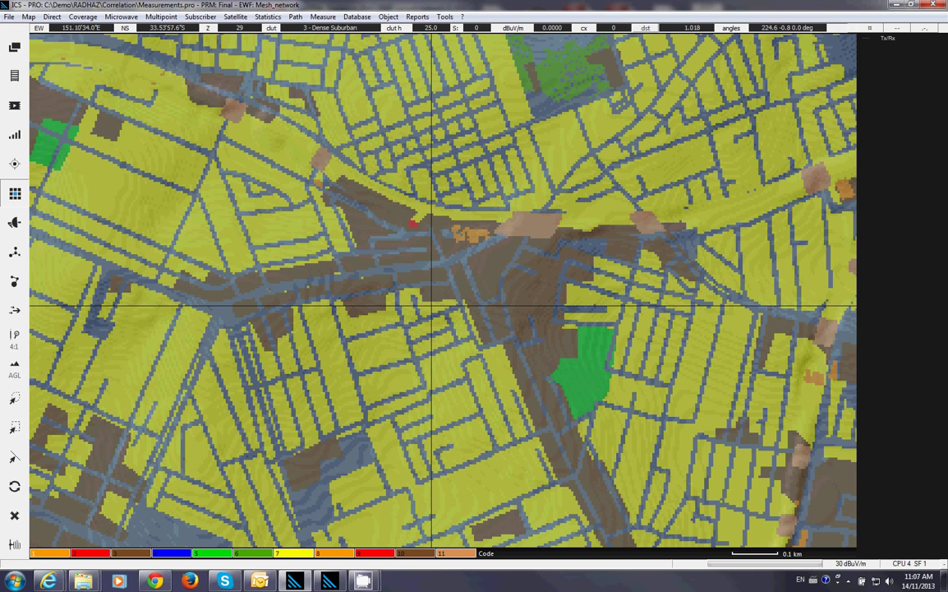
{"action": "scroll", "coordinate": [432, 305], "scroll_direction": "down", "scroll_amount": 3}
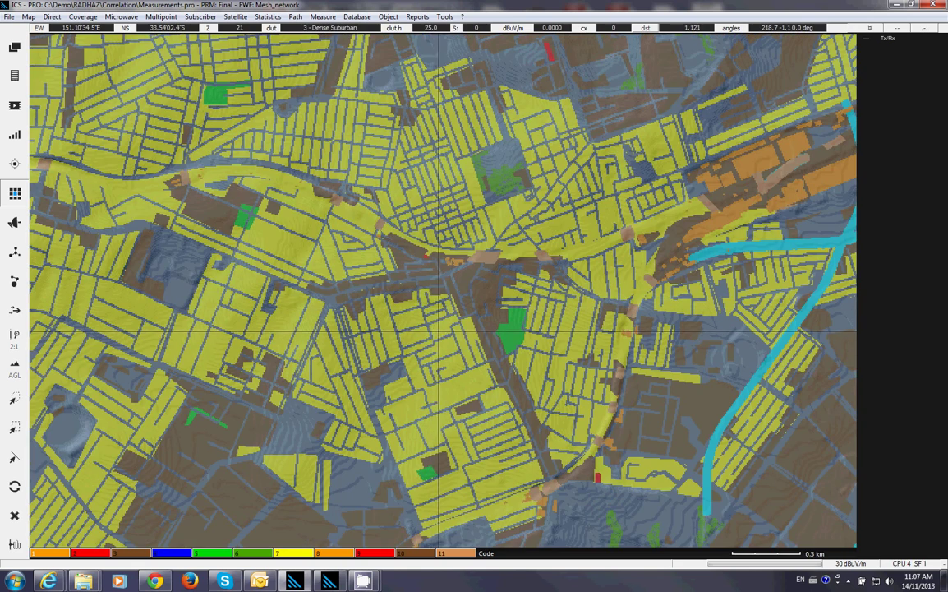
{"action": "scroll", "coordinate": [438, 347], "scroll_direction": "down", "scroll_amount": 2}
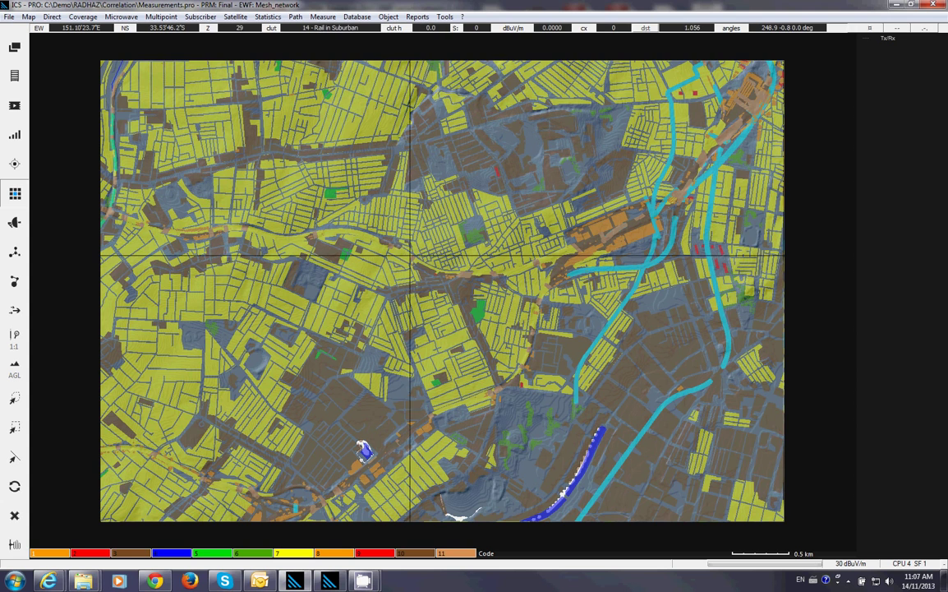
{"action": "scroll", "coordinate": [383, 259], "scroll_direction": "up", "scroll_amount": 2}
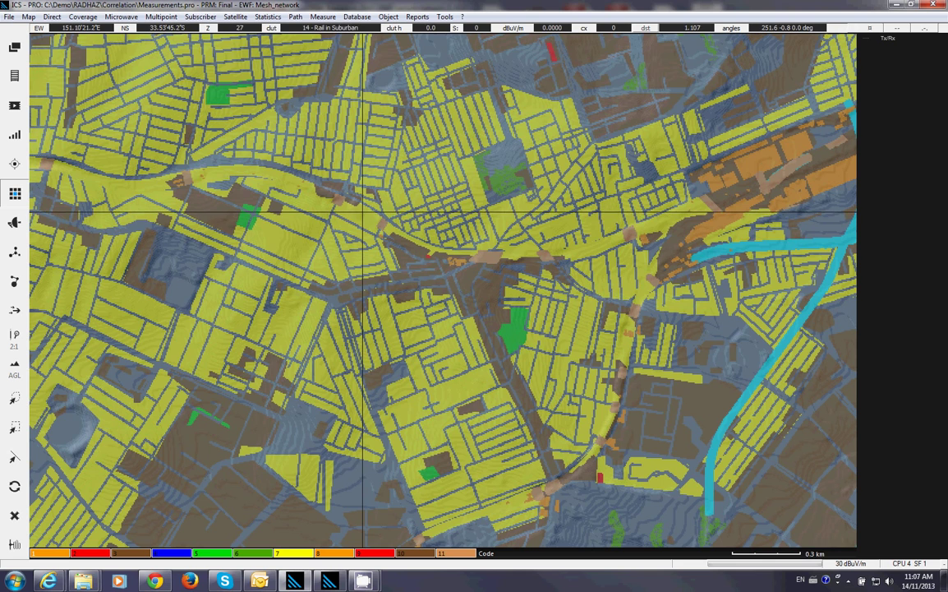
{"action": "scroll", "coordinate": [362, 213], "scroll_direction": "down", "scroll_amount": 2}
- Switch the map display back to the Image layer with Google: Street as the online map source
{"action": "left_click", "coordinate": [25, 52]}
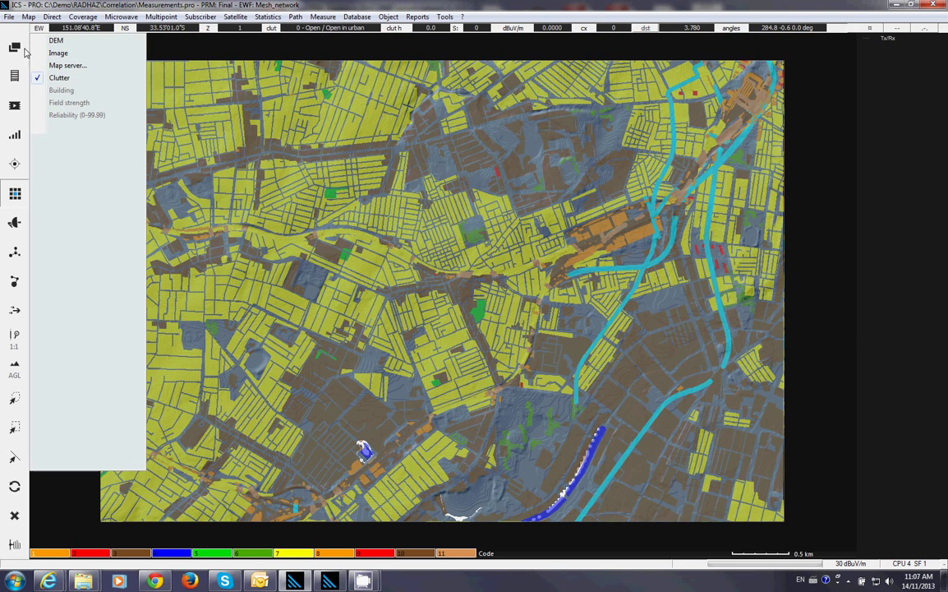
{"action": "left_click", "coordinate": [59, 53]}
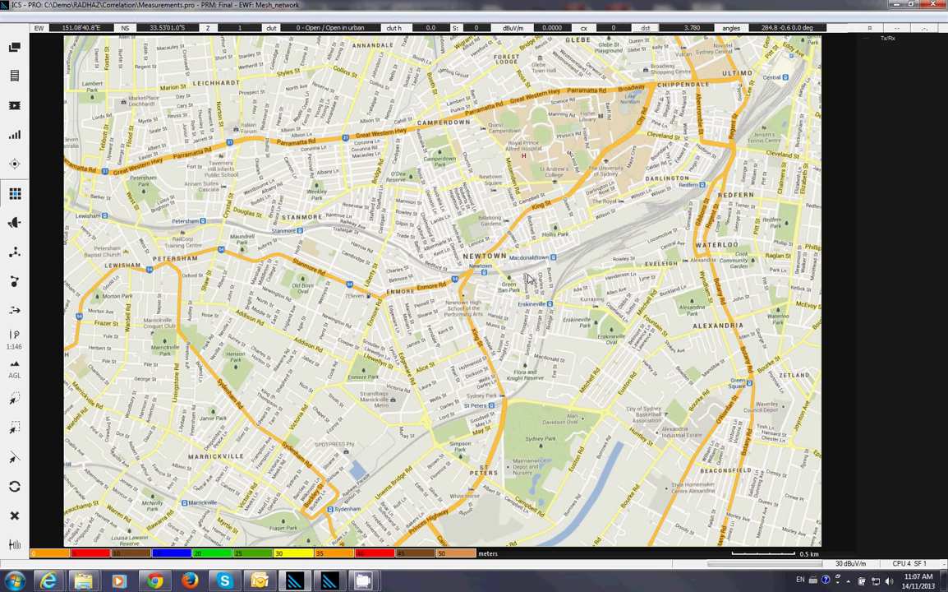
{"action": "left_click", "coordinate": [858, 29]}
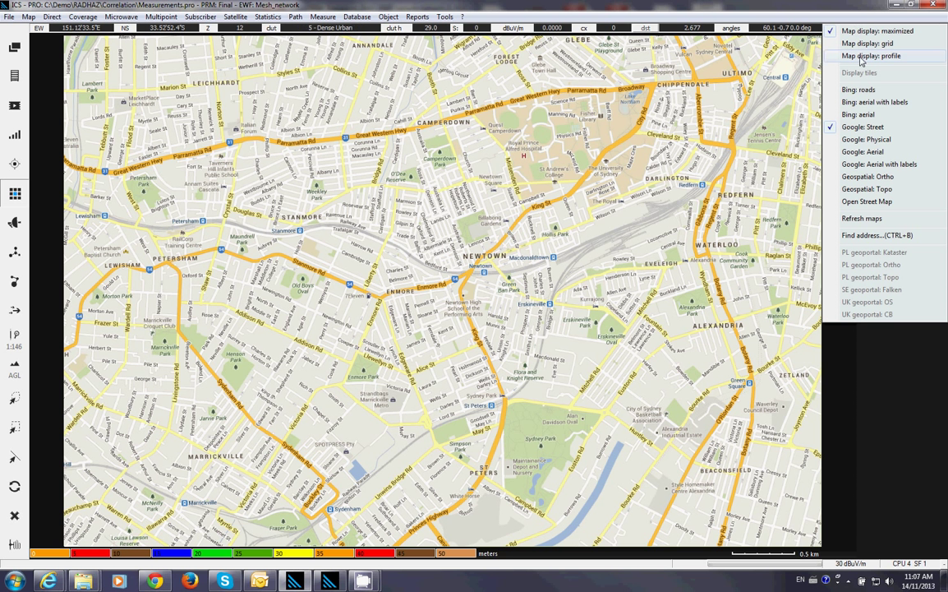
{"action": "left_click", "coordinate": [883, 127]}
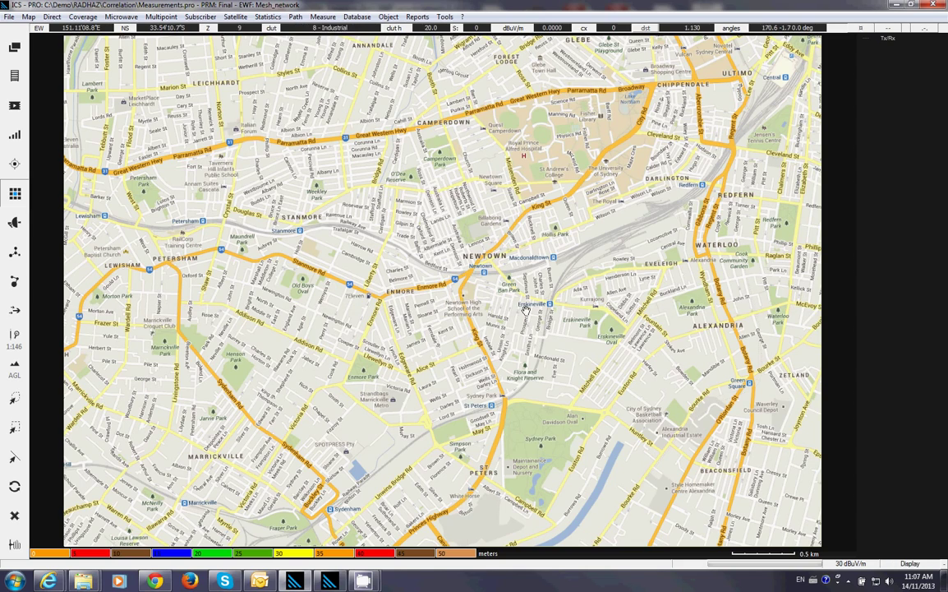
{"action": "scroll", "coordinate": [526, 309], "scroll_direction": "up", "scroll_amount": 1}
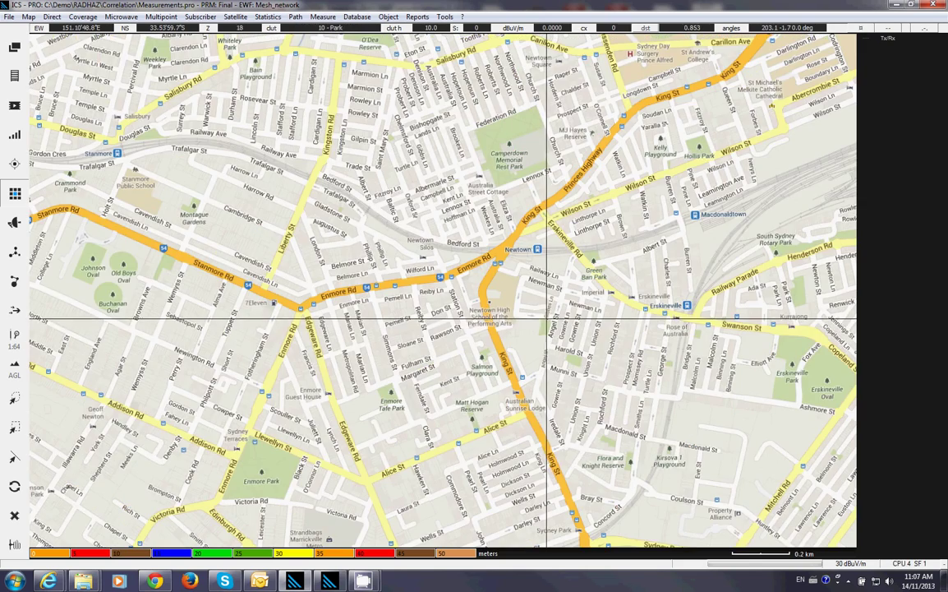
{"action": "scroll", "coordinate": [547, 316], "scroll_direction": "down", "scroll_amount": 1}
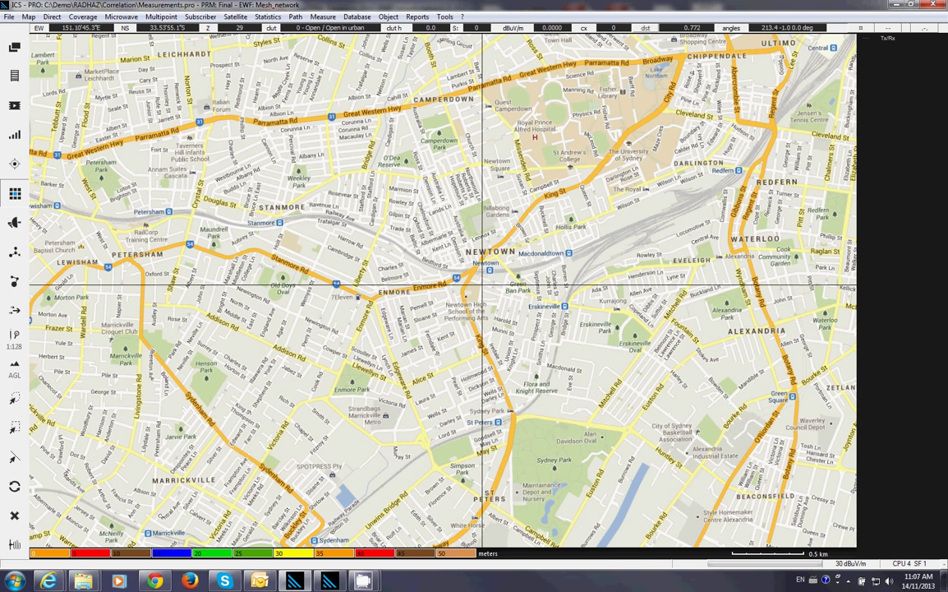
- Add a Tx/Rx station just south of Newtown station and set its signal to P25 FDMA (72)
{"action": "right_click", "coordinate": [475, 100]}
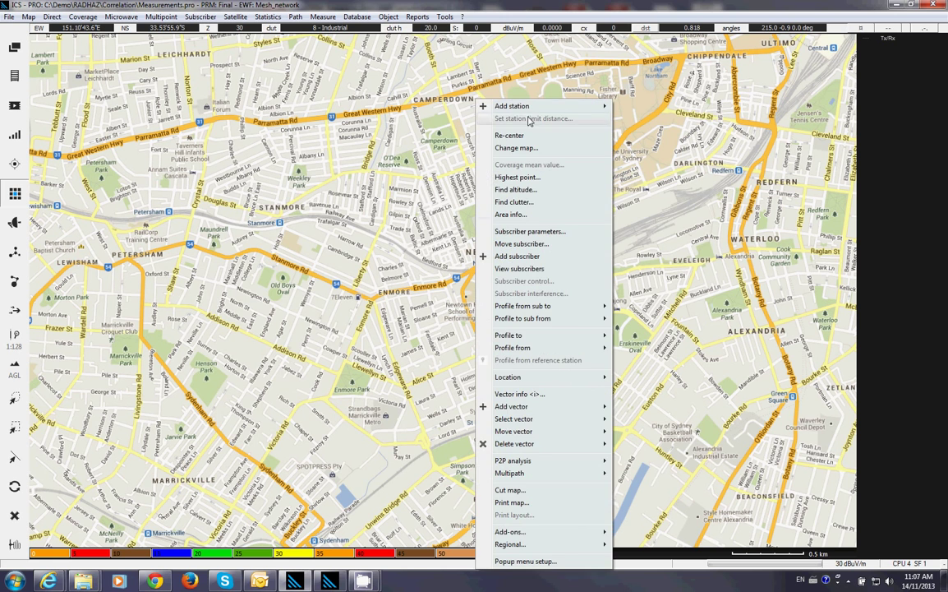
{"action": "mouse_move", "coordinate": [510, 106]}
{"action": "left_click", "coordinate": [637, 105]}
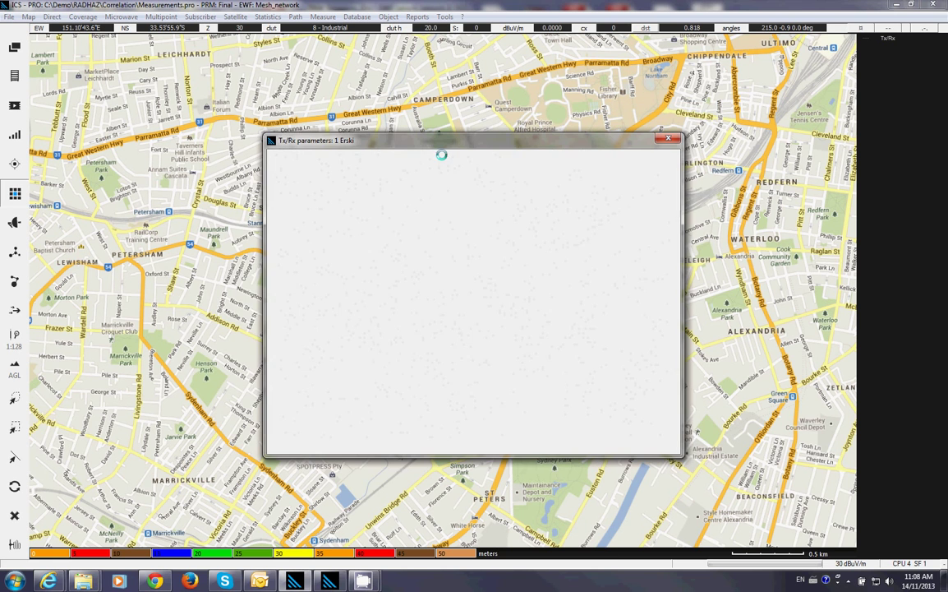
{"action": "left_click_drag", "start_coordinate": [341, 134], "coordinate": [295, 113]}
{"action": "left_click", "coordinate": [332, 184]}
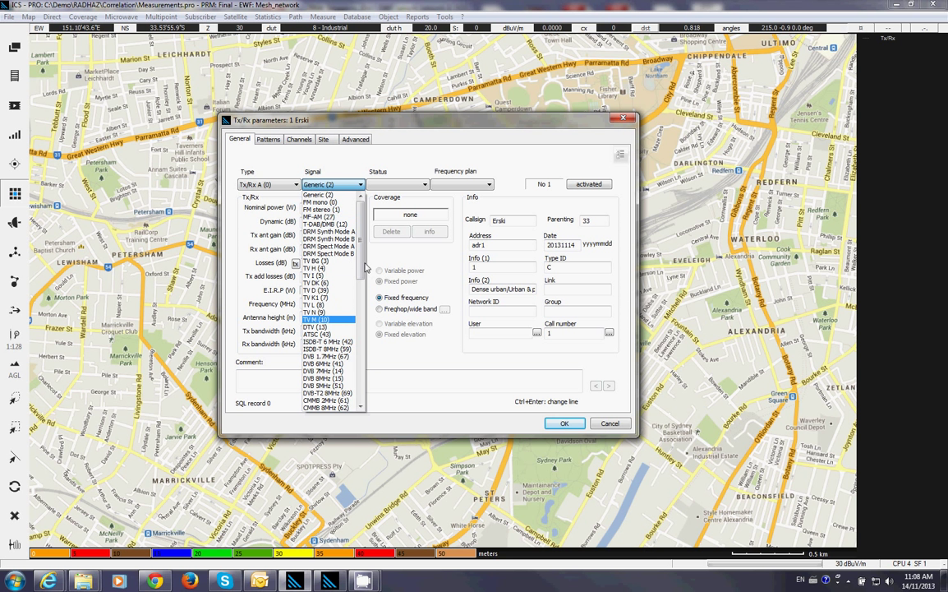
{"action": "left_click_drag", "start_coordinate": [364, 266], "coordinate": [359, 328]}
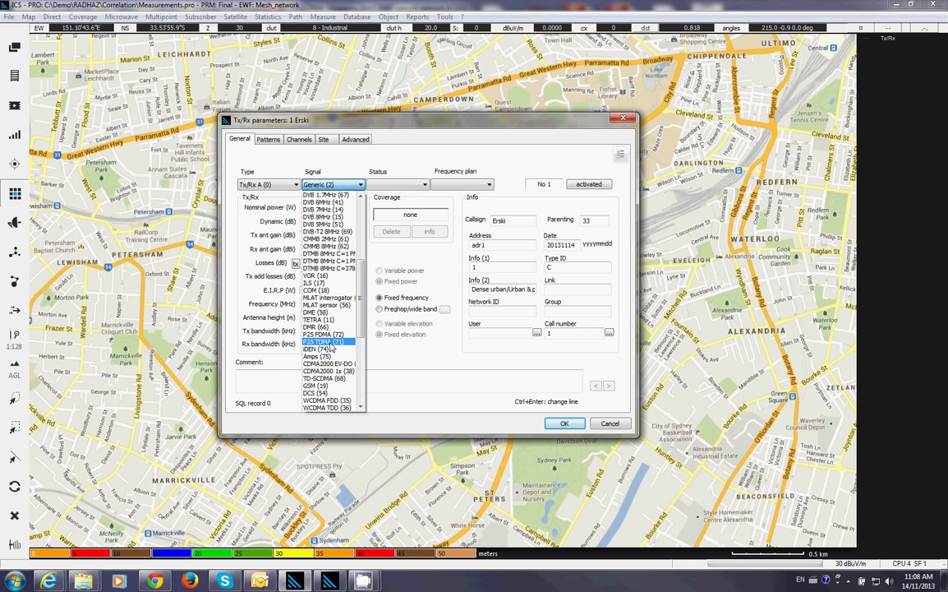
{"action": "left_click", "coordinate": [327, 334]}
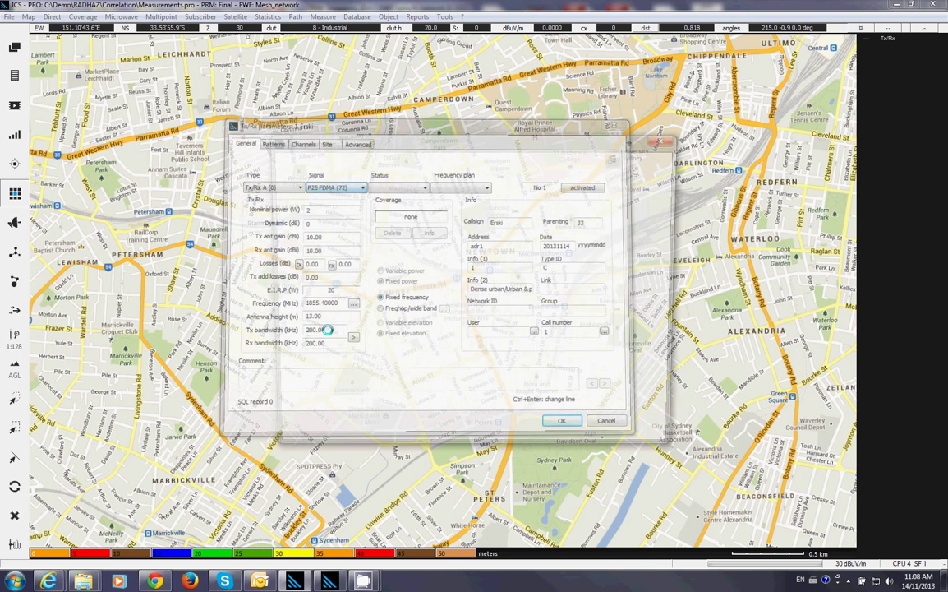
- Set the station's nominal power to 20 W and both its Tx and Rx antenna gains to 11 dB
{"action": "left_click_drag", "start_coordinate": [345, 140], "coordinate": [244, 113]}
{"action": "left_click", "coordinate": [261, 201]}
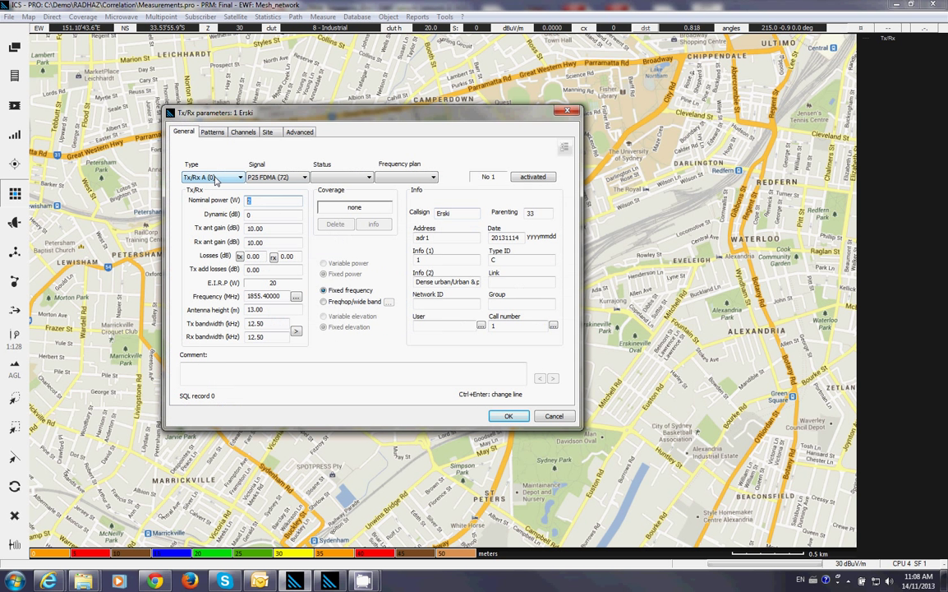
{"action": "type", "text": "20"}
{"action": "key", "text": "Tab"}
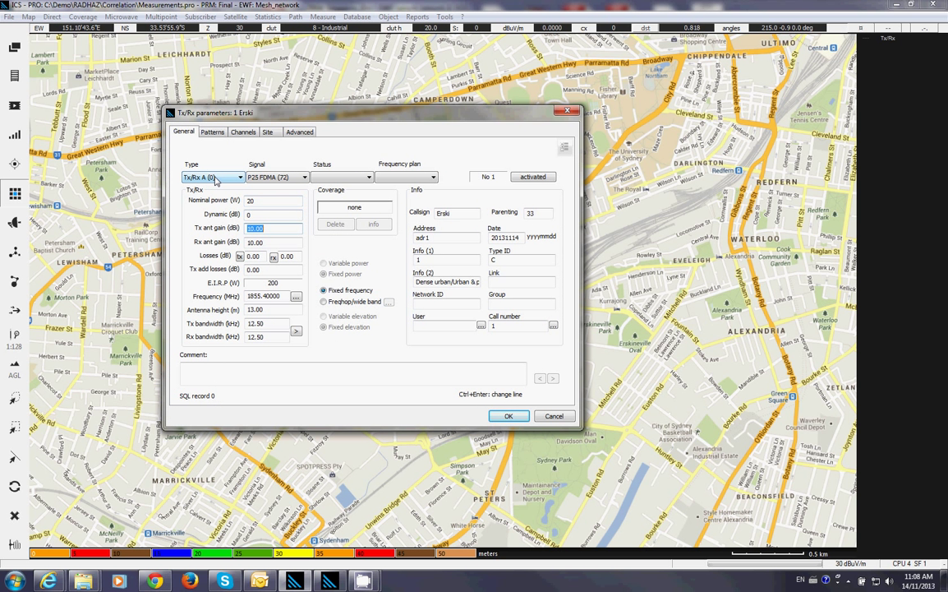
{"action": "type", "text": "11"}
{"action": "key", "text": "Tab"}
{"action": "type", "text": "11"}
{"action": "key", "text": "Tab"}
{"action": "key", "text": "Tab"}
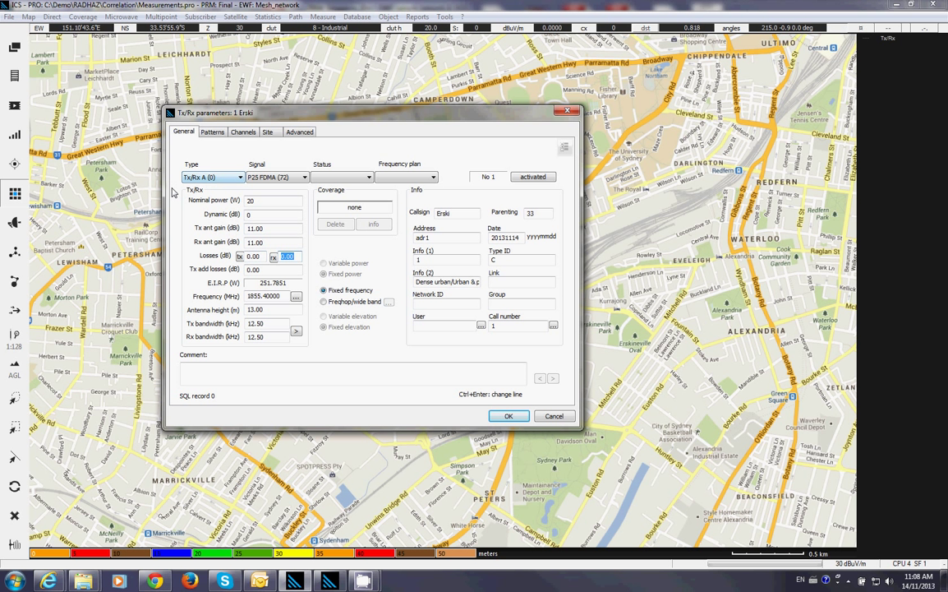
- Set the station's Tx and Rx losses to 0.8 dB each
{"action": "left_click", "coordinate": [259, 255]}
{"action": "type", "text": "1"}
{"action": "type", "text": "0.8"}
{"action": "key", "text": "Tab"}
{"action": "type", "text": "0"}
{"action": "key", "text": "Tab"}
{"action": "key", "text": "Tab"}
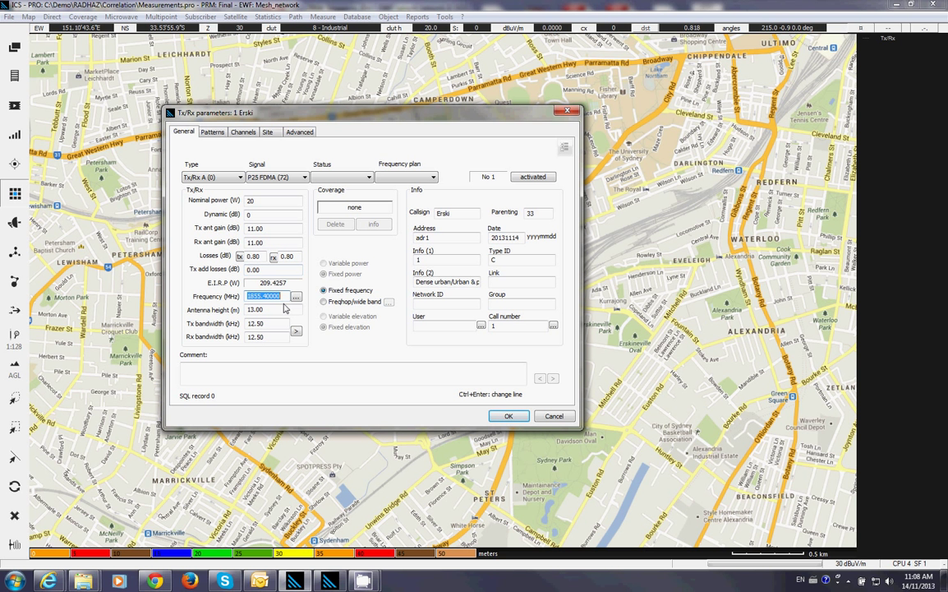
- Examine the available plans in the station's frequency plan list without applying one
{"action": "left_click", "coordinate": [297, 297]}
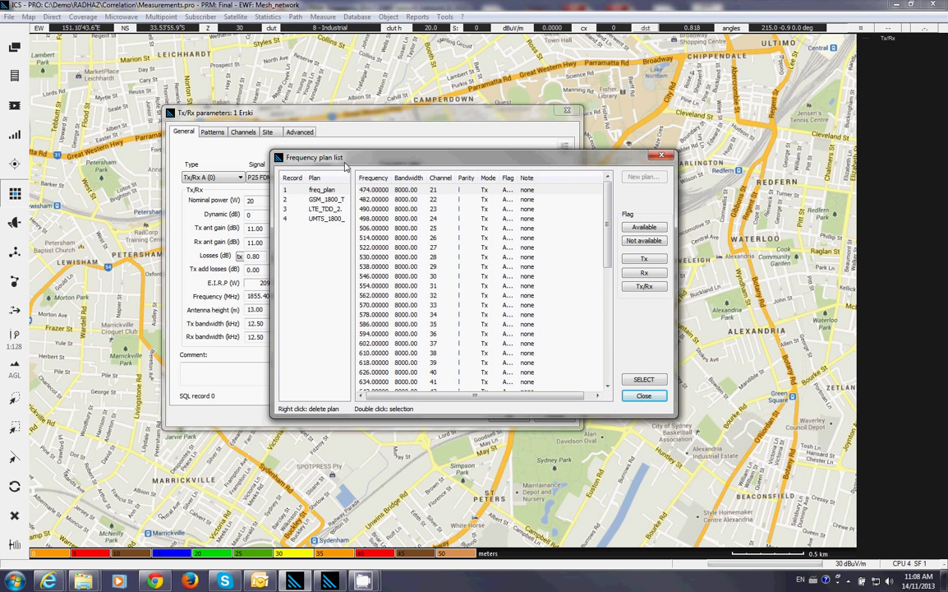
{"action": "left_click_drag", "start_coordinate": [356, 162], "coordinate": [465, 132]}
{"action": "left_click", "coordinate": [442, 172]}
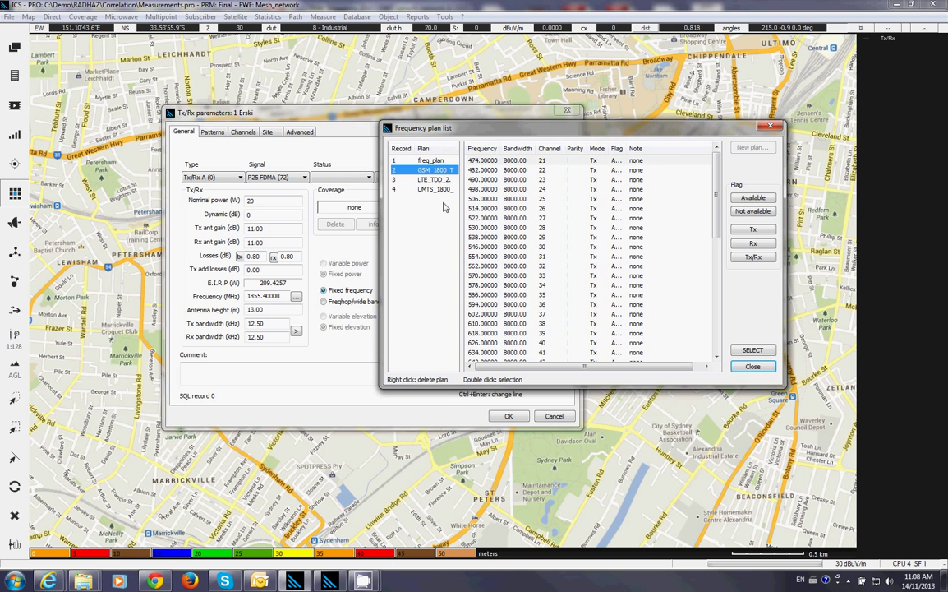
{"action": "double_click", "coordinate": [444, 207]}
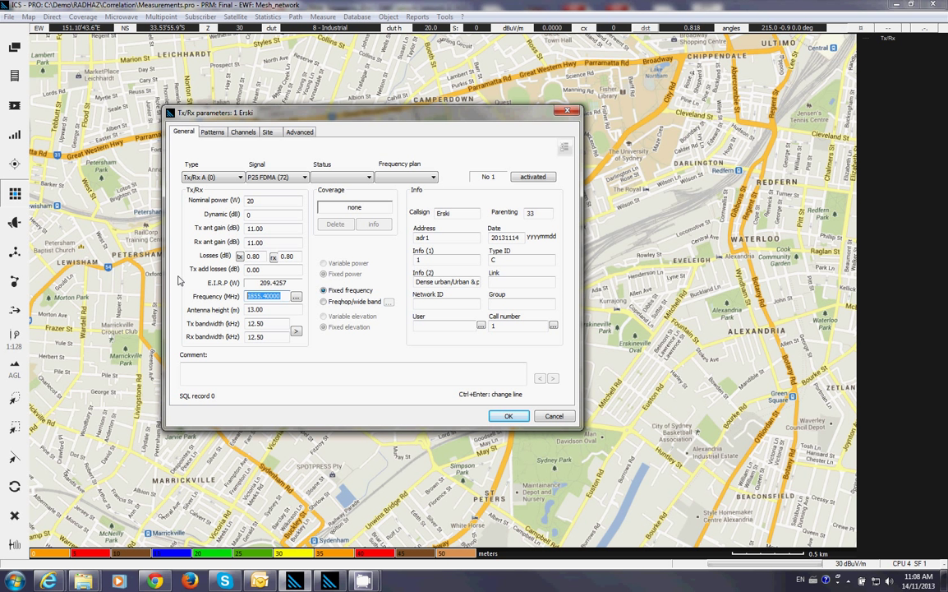
- Set the station's frequency to 450 MHz and its antenna height to 20 m
{"action": "type", "text": "450"}
{"action": "key", "text": "Tab"}
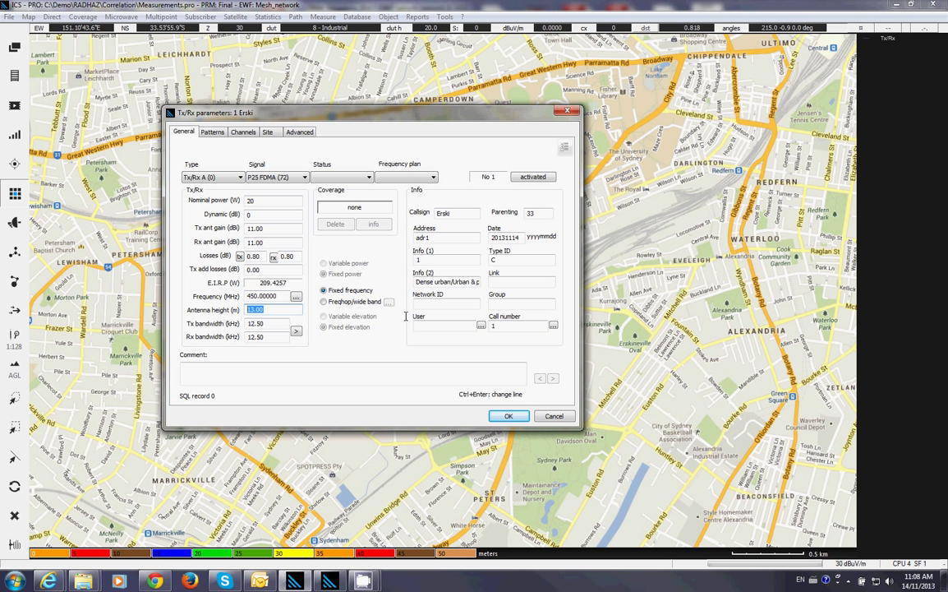
{"action": "type", "text": "20"}
{"action": "key", "text": "Tab"}
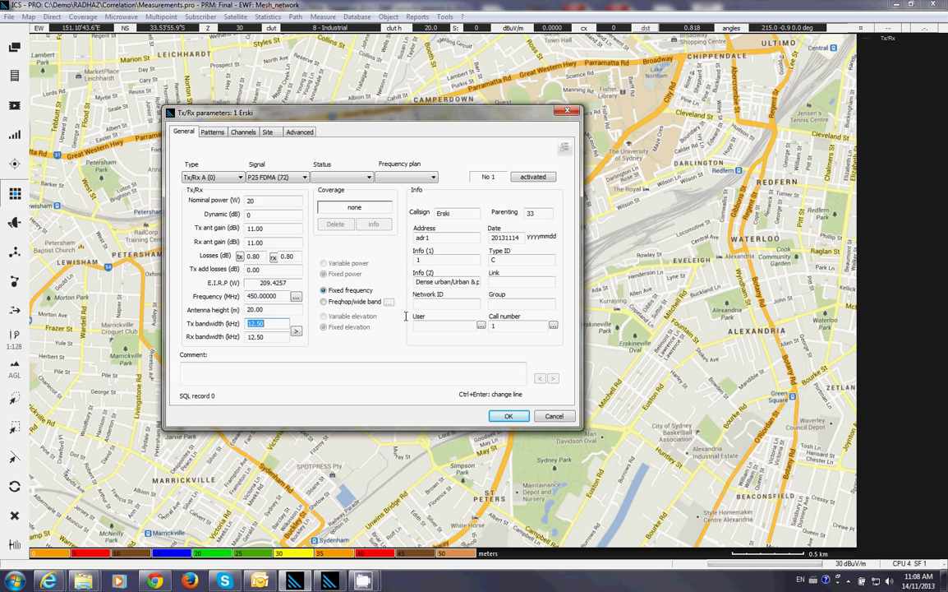
- Set the station's Tx and Rx bandwidths to 6.25 kHz each
{"action": "left_click", "coordinate": [274, 323]}
{"action": "left_click_drag", "start_coordinate": [275, 323], "coordinate": [239, 310]}
{"action": "type", "text": "6"}
{"action": "key", "text": "Tab"}
{"action": "left_click", "coordinate": [274, 309]}
{"action": "key", "text": "Tab"}
{"action": "key", "text": "Tab"}
{"action": "key", "text": "Tab"}
{"action": "key", "text": "Tab"}
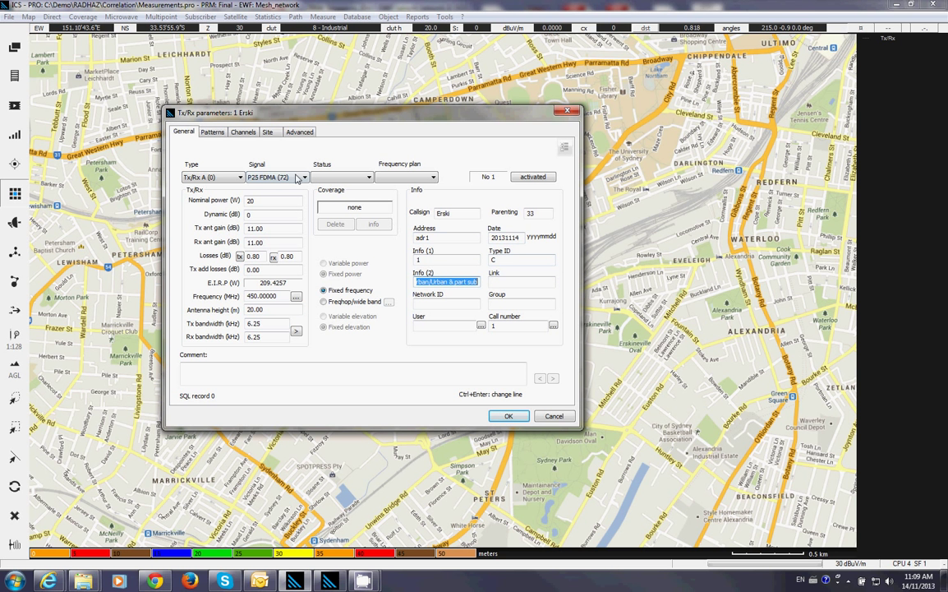
- Assign the first stored diagram, 1.SPV, as the station antenna's vertical pattern
{"action": "left_click", "coordinate": [212, 132]}
{"action": "left_click_drag", "start_coordinate": [331, 140], "coordinate": [200, 106]}
{"action": "left_click", "coordinate": [417, 158]}
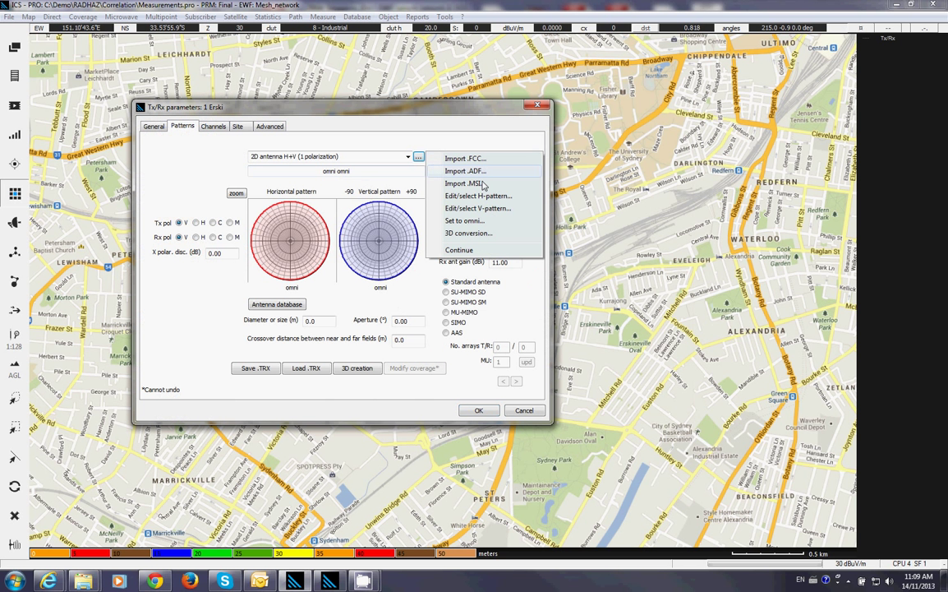
{"action": "left_click", "coordinate": [485, 207]}
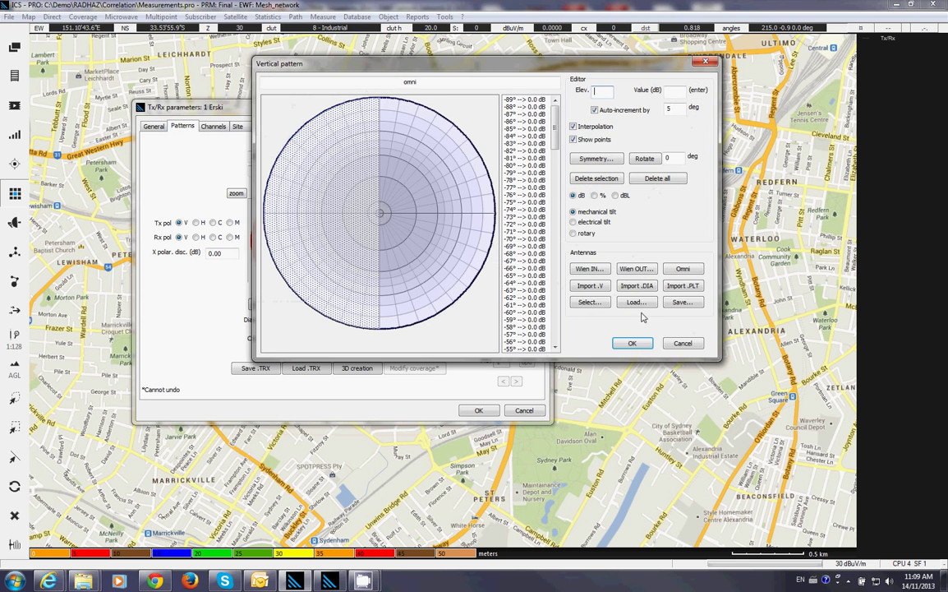
{"action": "left_click", "coordinate": [590, 303]}
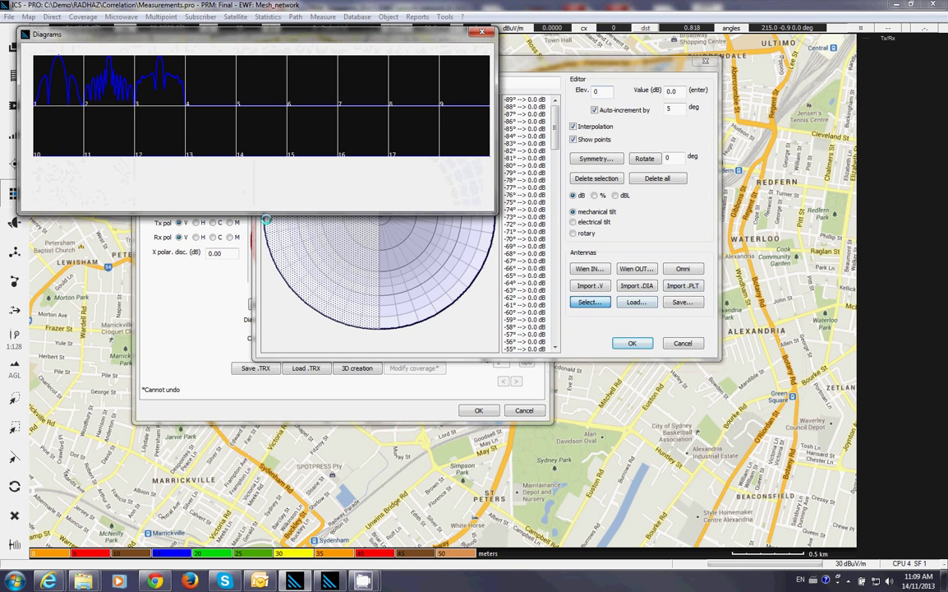
{"action": "double_click", "coordinate": [72, 86]}
{"action": "left_click", "coordinate": [633, 343]}
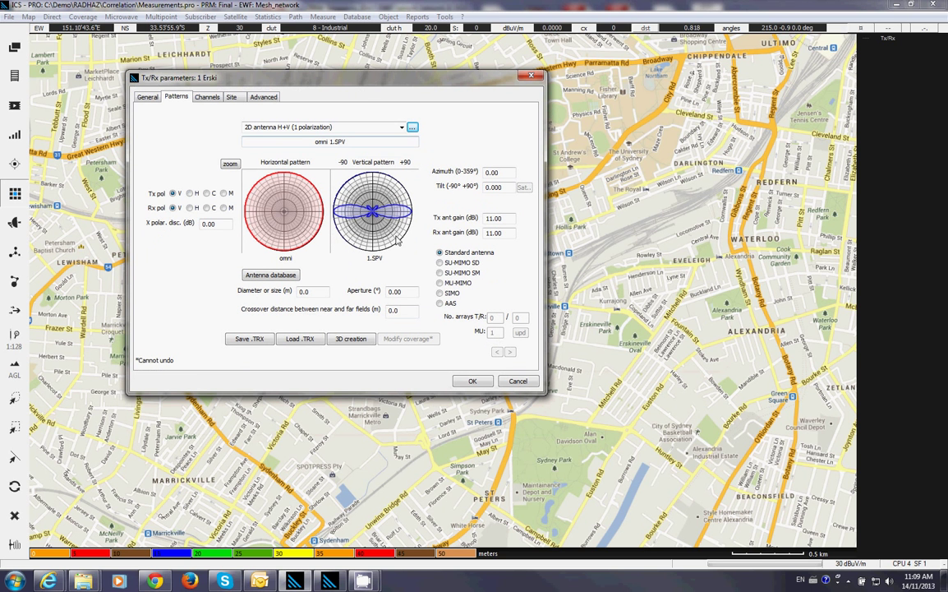
- Check the new station's channel and general settings, and save the station to the map
{"action": "left_click", "coordinate": [207, 96]}
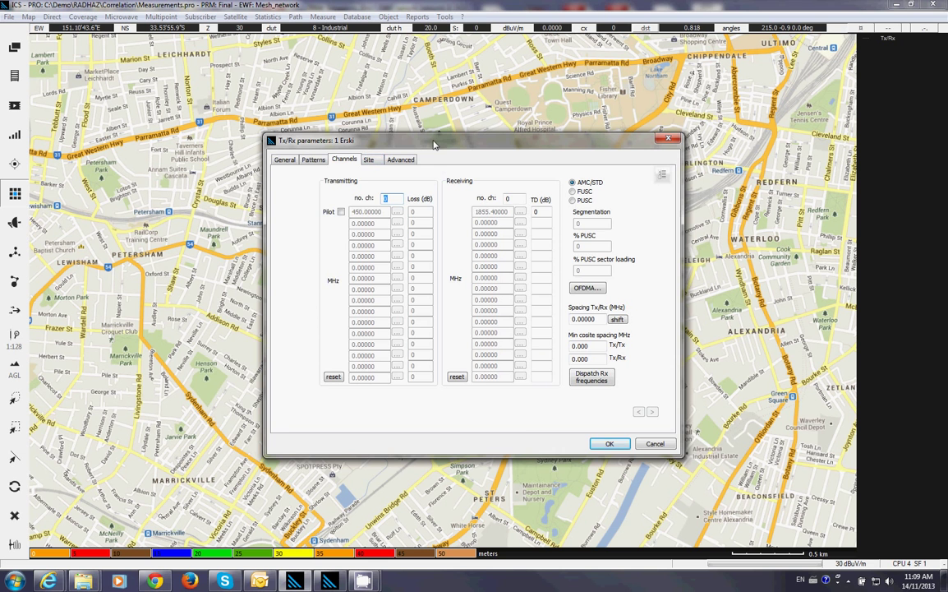
{"action": "left_click_drag", "start_coordinate": [434, 144], "coordinate": [378, 132]}
{"action": "left_click", "coordinate": [228, 147]}
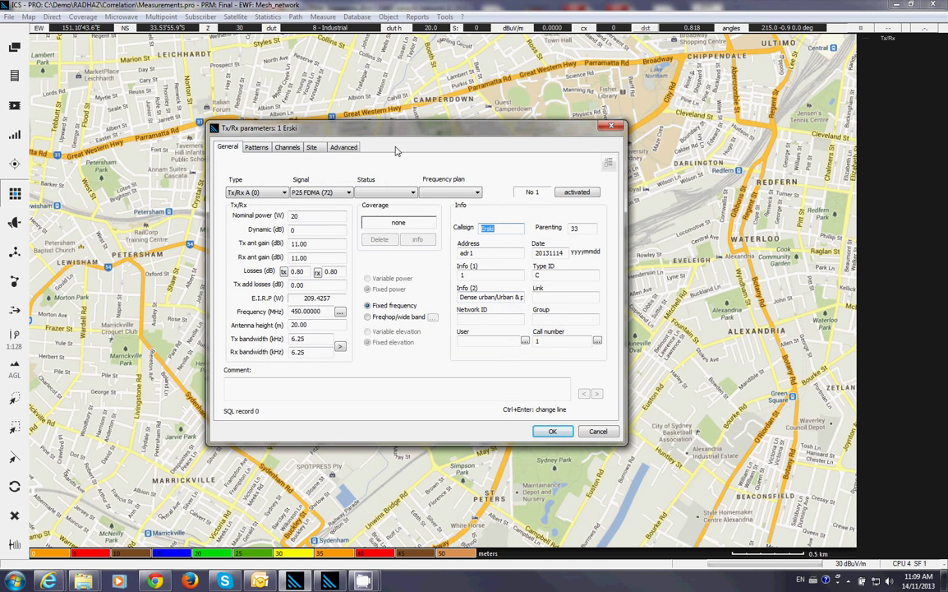
{"action": "left_click", "coordinate": [552, 430]}
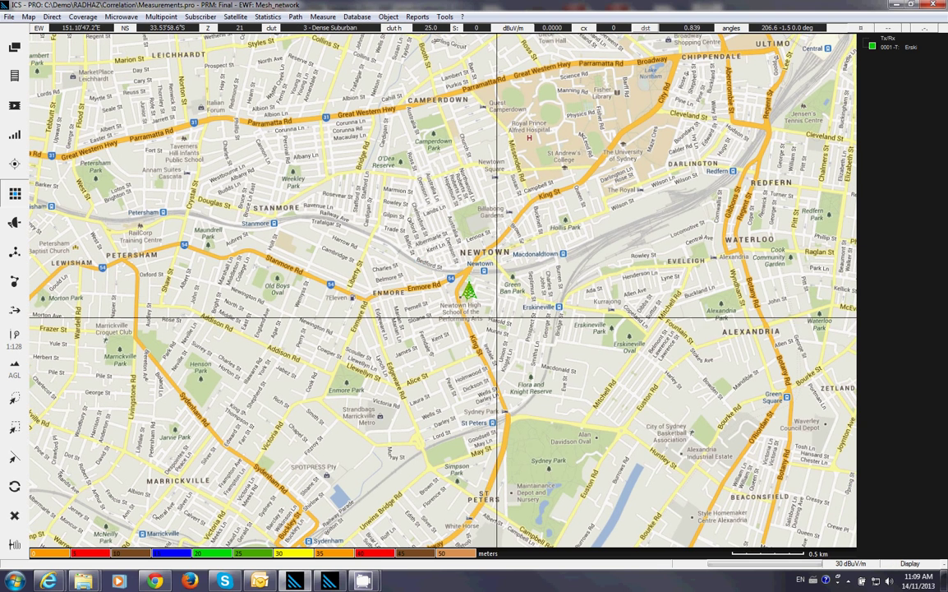
- Reopen the placed station's parameters, change its site color to red, and save the change
{"action": "left_click", "coordinate": [467, 289]}
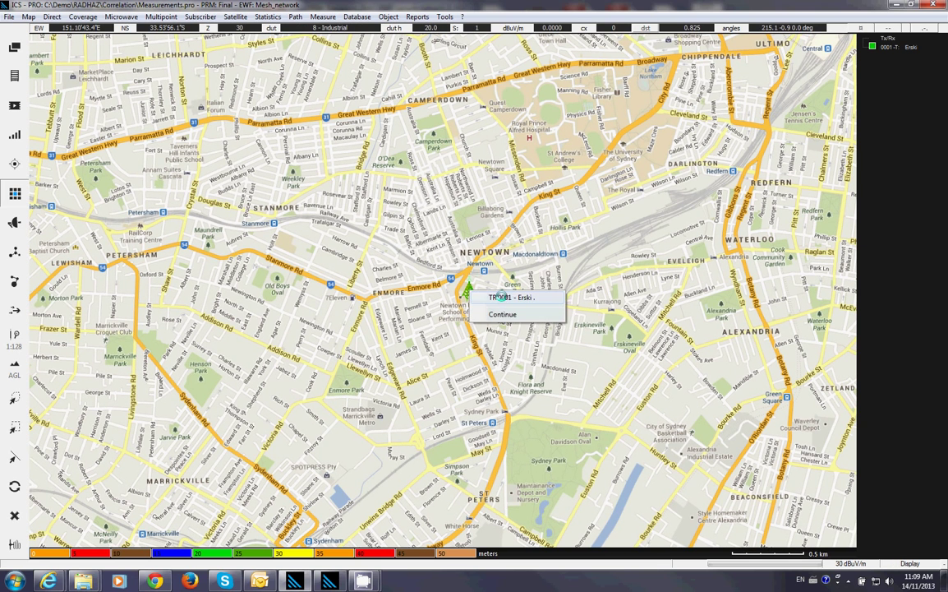
{"action": "left_click", "coordinate": [501, 298]}
{"action": "left_click", "coordinate": [461, 260]}
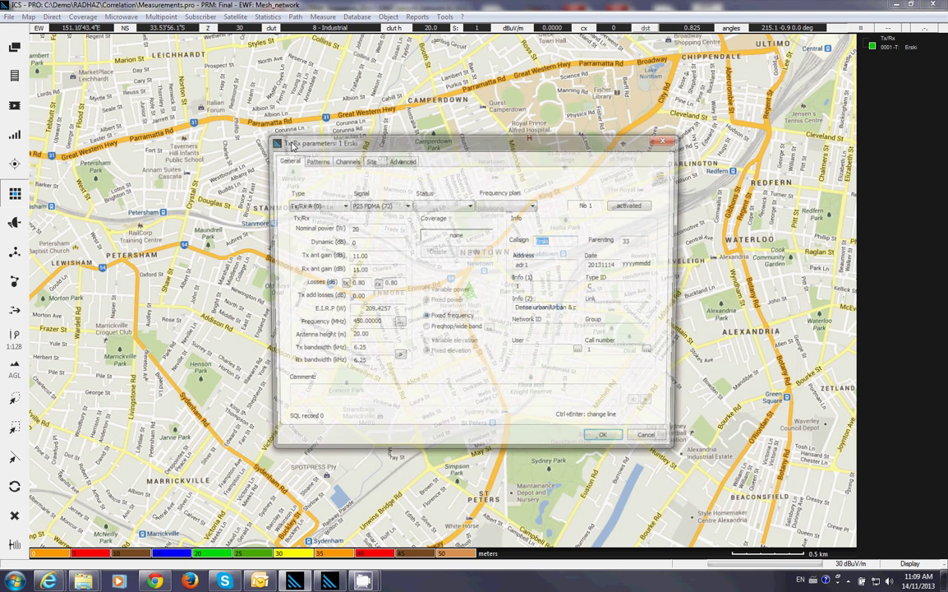
{"action": "left_click", "coordinate": [315, 159]}
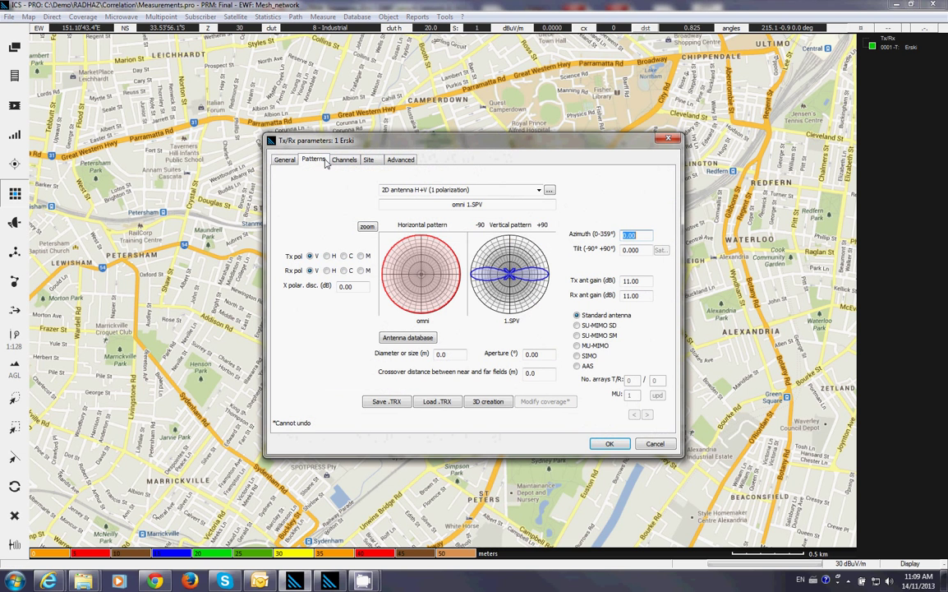
{"action": "left_click", "coordinate": [368, 159]}
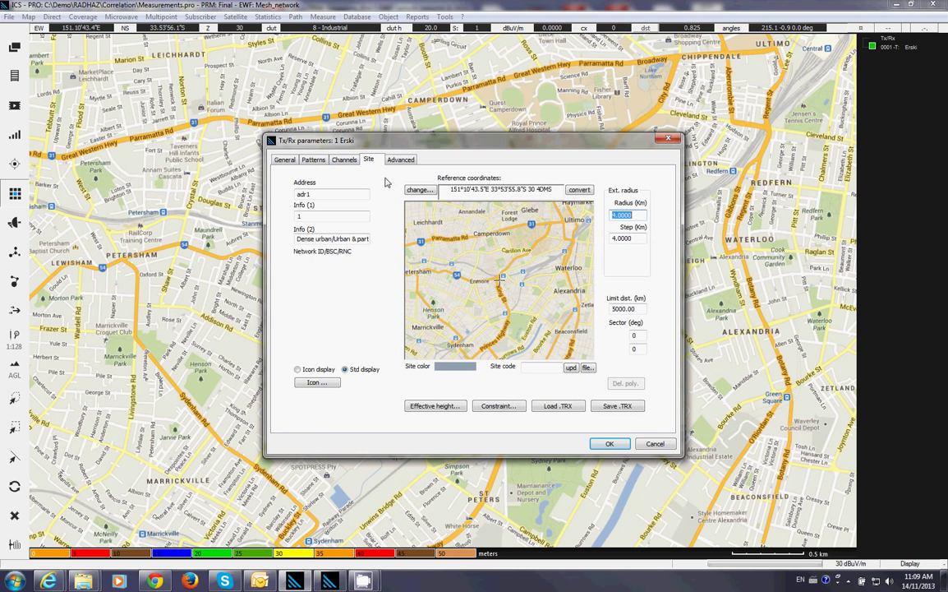
{"action": "left_click", "coordinate": [454, 366]}
{"action": "left_click", "coordinate": [419, 175]}
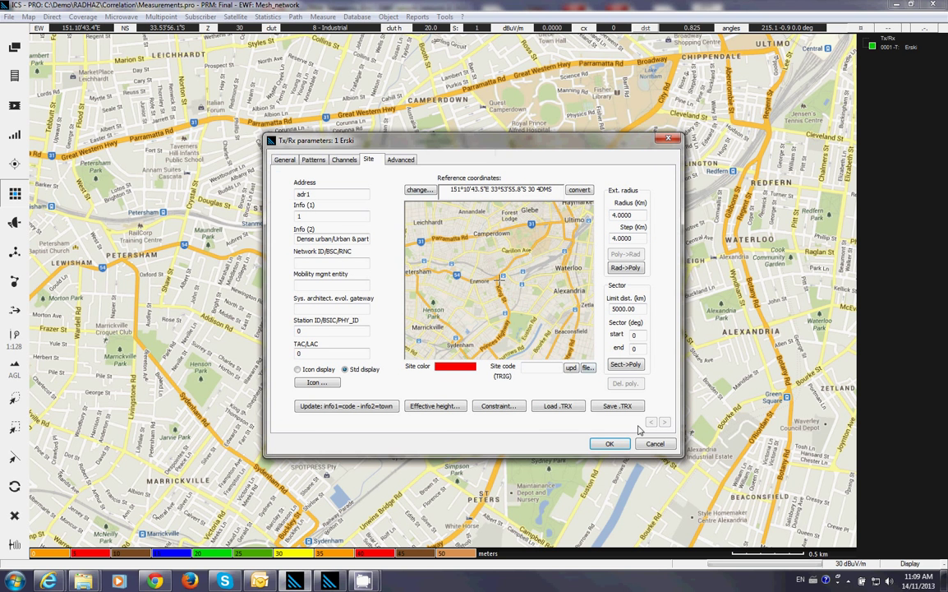
{"action": "left_click", "coordinate": [610, 444]}
- Display the station's horizontal pattern and azimuth on the map, with a frequency/polarization label
{"action": "right_click", "coordinate": [327, 162]}
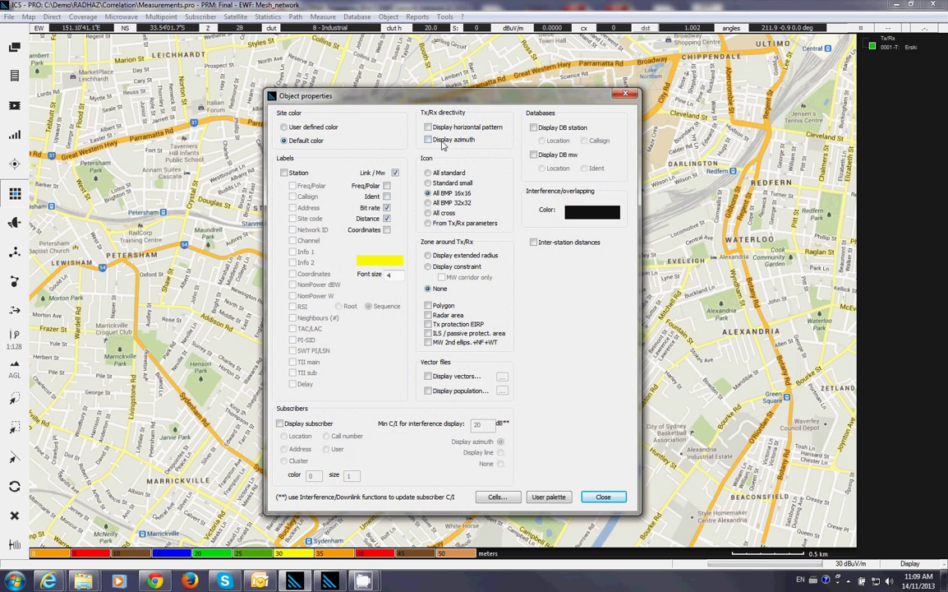
{"action": "left_click", "coordinate": [443, 141]}
{"action": "left_click", "coordinate": [442, 128]}
{"action": "left_click", "coordinate": [603, 496]}
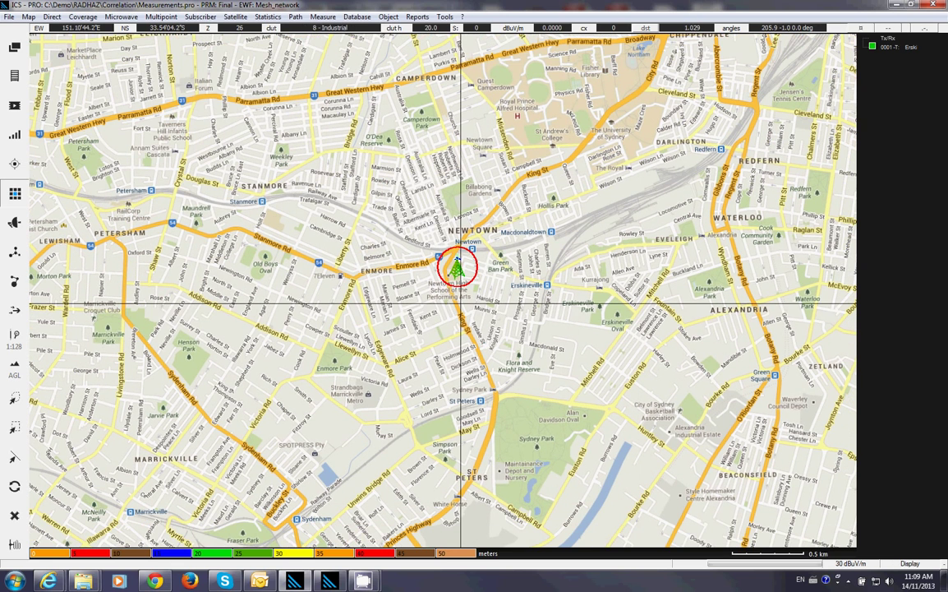
{"action": "double_click", "coordinate": [430, 300]}
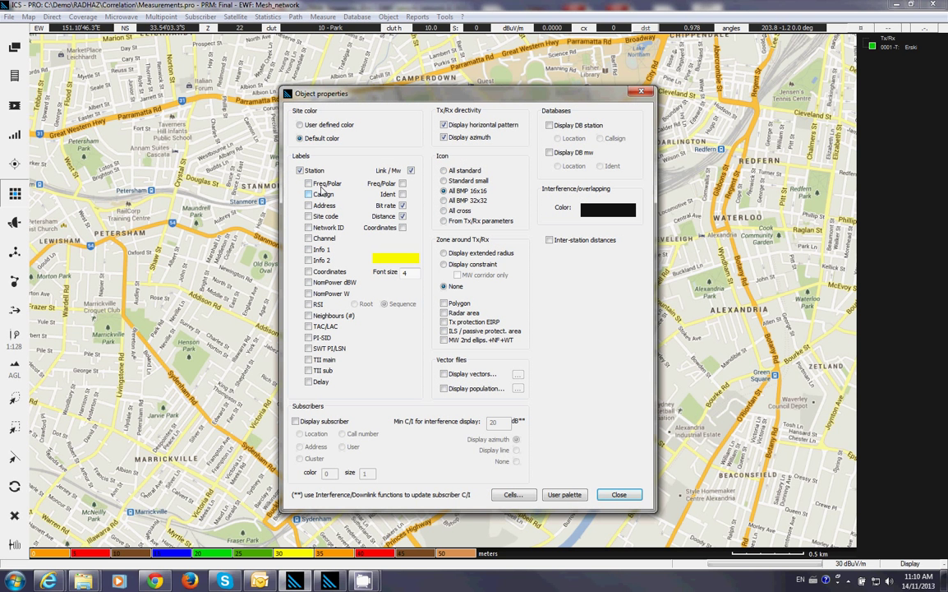
{"action": "left_click", "coordinate": [620, 497]}
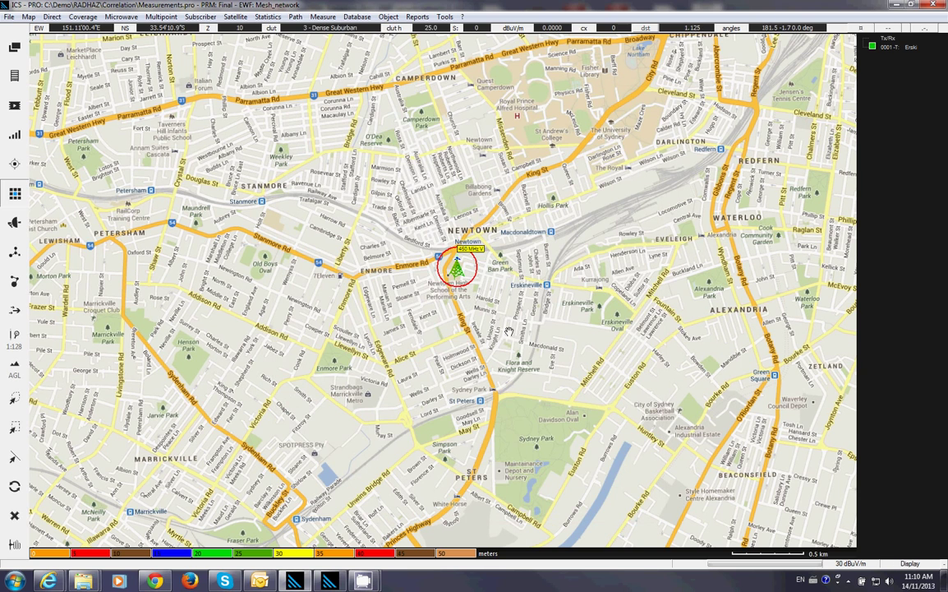
- Review the propagation model's presets, diffraction geometry, subpath attenuation and climate settings without changing them
{"action": "scroll", "coordinate": [545, 58], "scroll_direction": "down", "scroll_amount": 1}
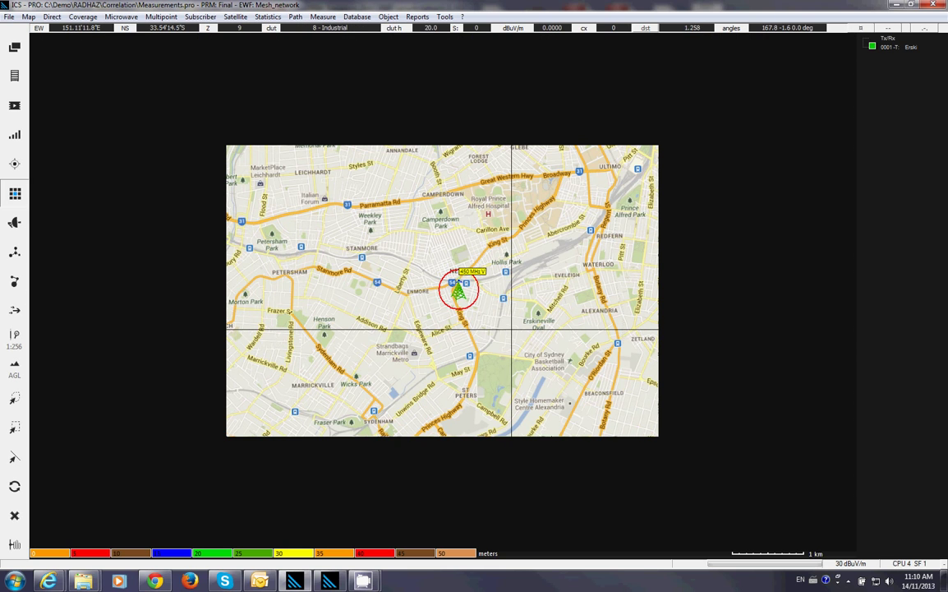
{"action": "left_click", "coordinate": [445, 16]}
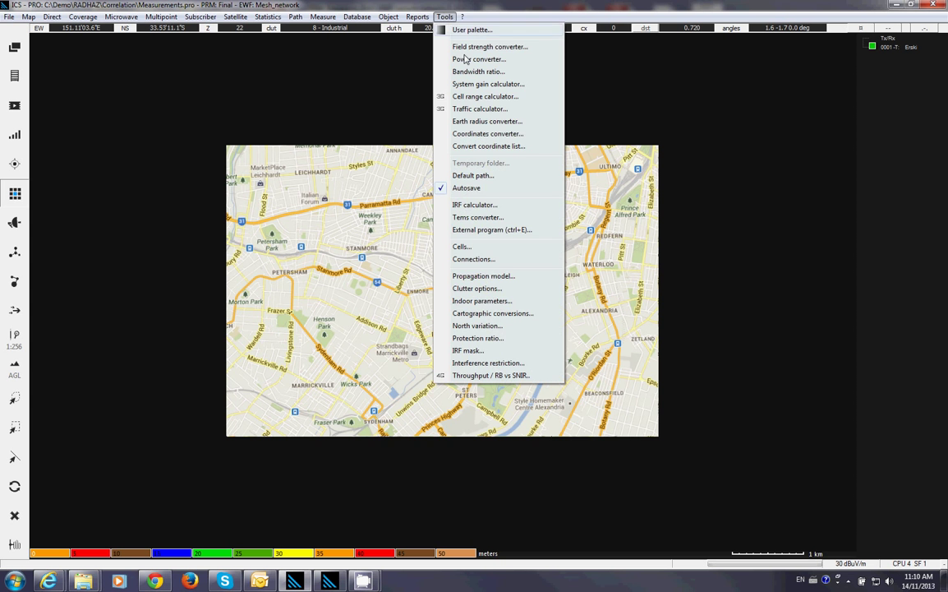
{"action": "left_click", "coordinate": [483, 275]}
{"action": "left_click", "coordinate": [649, 270]}
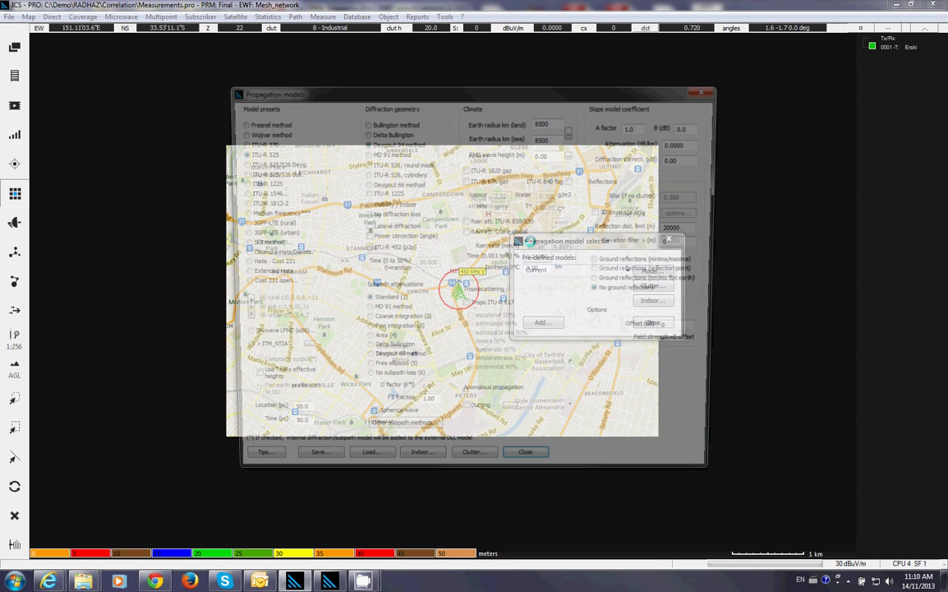
{"action": "left_click_drag", "start_coordinate": [286, 95], "coordinate": [224, 92]}
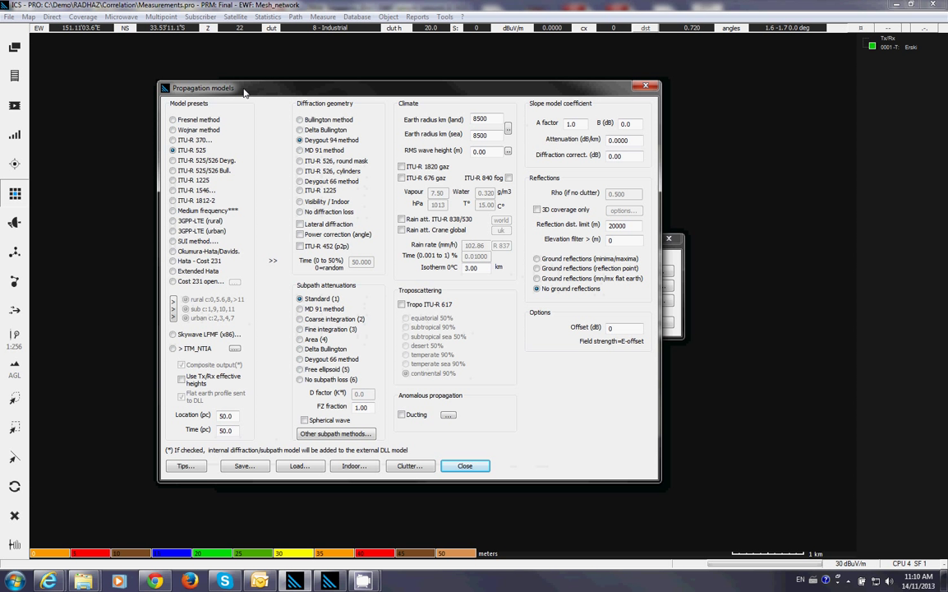
{"action": "left_click", "coordinate": [467, 466]}
{"action": "left_click", "coordinate": [653, 321]}
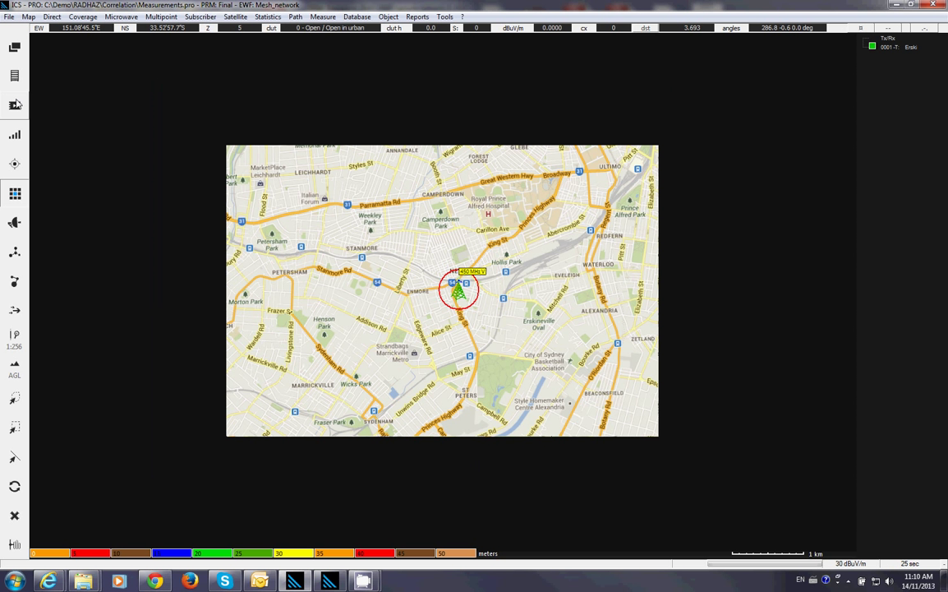
- Set the global coverage threshold to 40 dBu
{"action": "left_click", "coordinate": [15, 131]}
{"action": "left_click", "coordinate": [83, 130]}
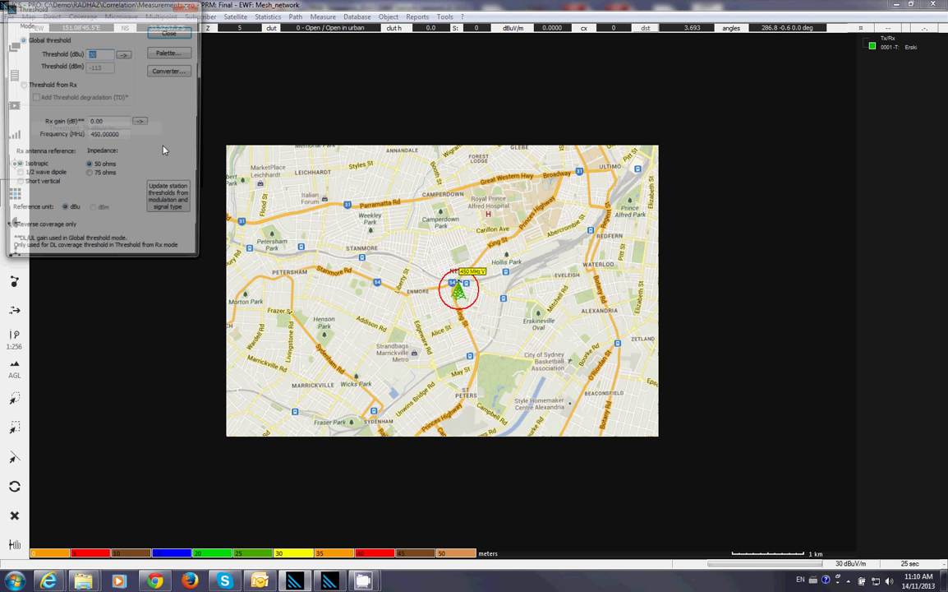
{"action": "left_click", "coordinate": [124, 54]}
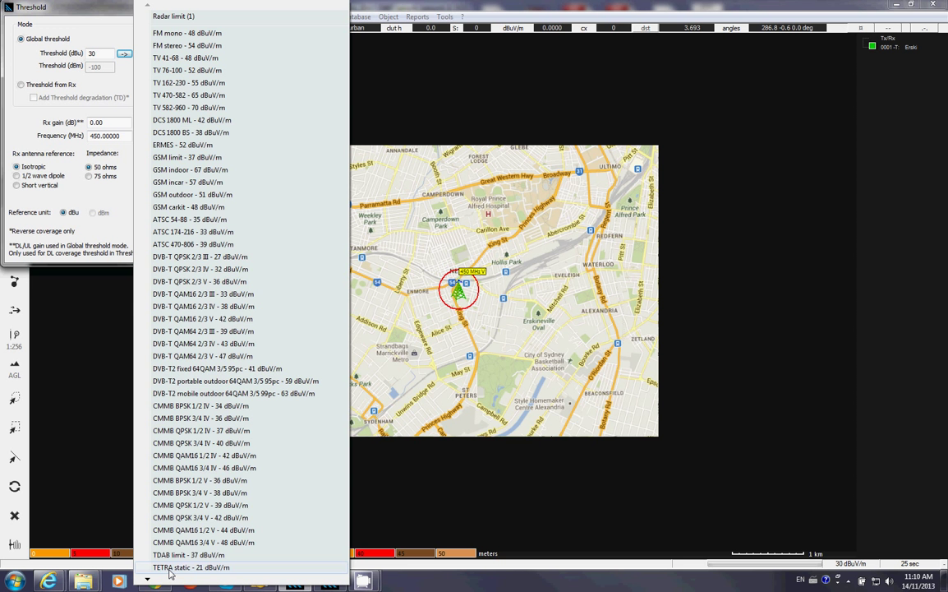
{"action": "mouse_move", "coordinate": [148, 580]}
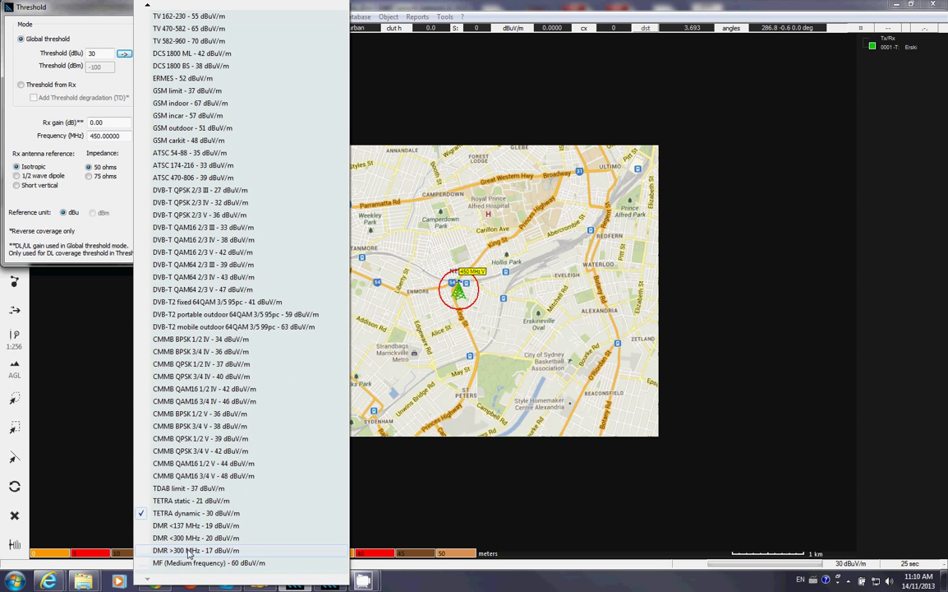
{"action": "left_click", "coordinate": [196, 513]}
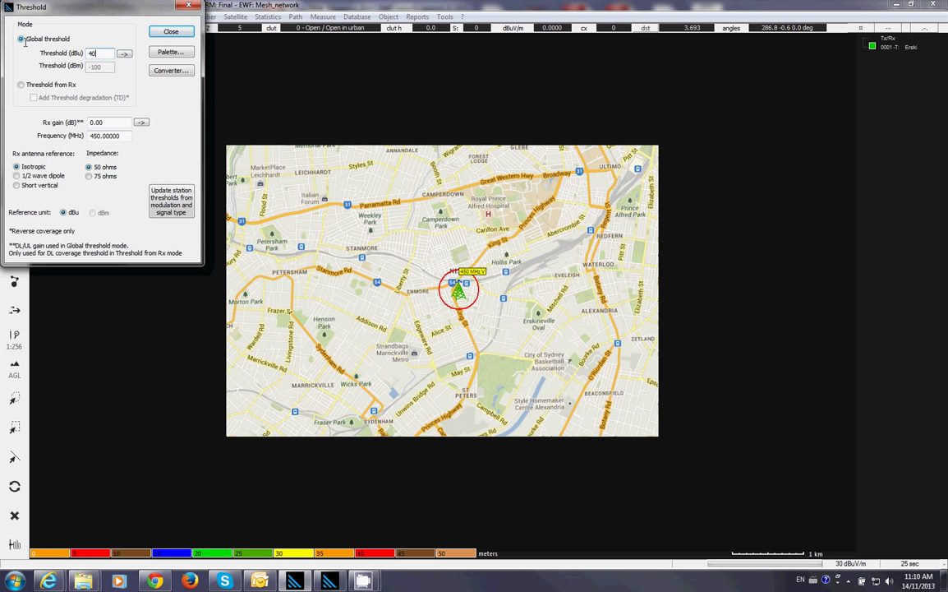
{"action": "key", "text": "Tab"}
{"action": "left_click", "coordinate": [43, 176]}
{"action": "left_click", "coordinate": [104, 167]}
{"action": "left_click", "coordinate": [169, 34]}
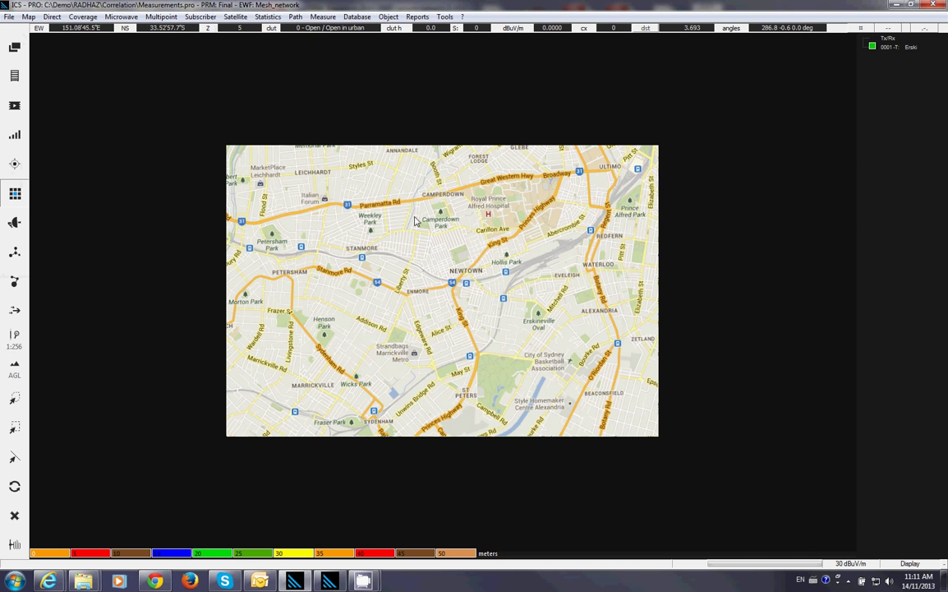
- Run the station's coverage calculation with a 1 m Rx antenna height and a 4 km distance
{"action": "left_click", "coordinate": [893, 29]}
{"action": "left_click", "coordinate": [773, 28]}
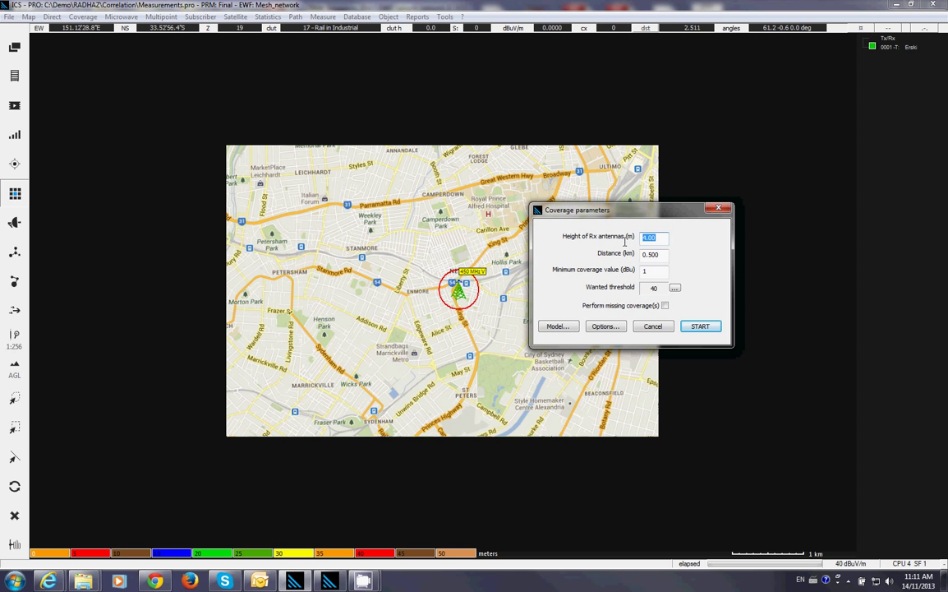
{"action": "type", "text": "4"}
{"action": "left_click_drag", "start_coordinate": [697, 207], "coordinate": [692, 177]}
{"action": "key", "text": "Tab"}
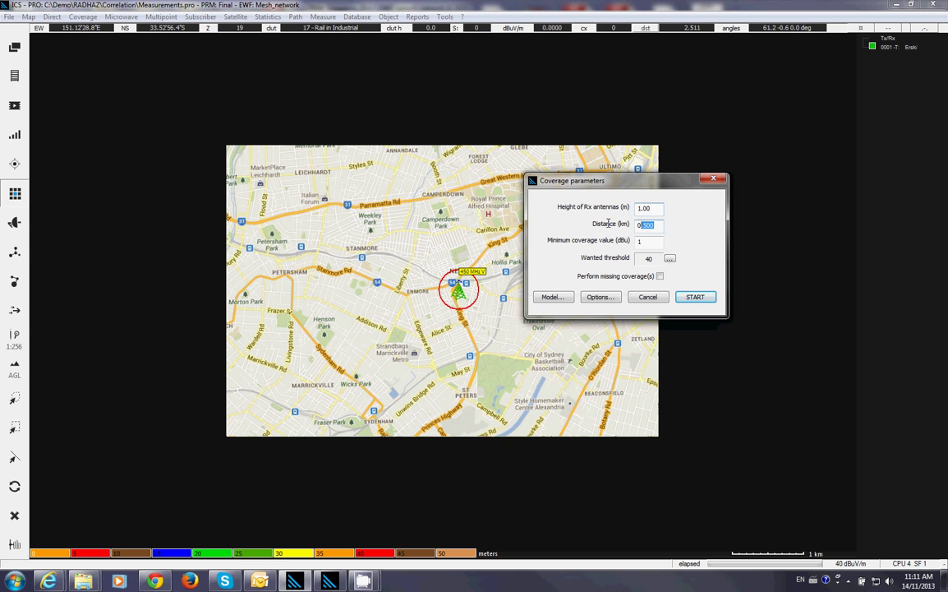
{"action": "type", "text": "4"}
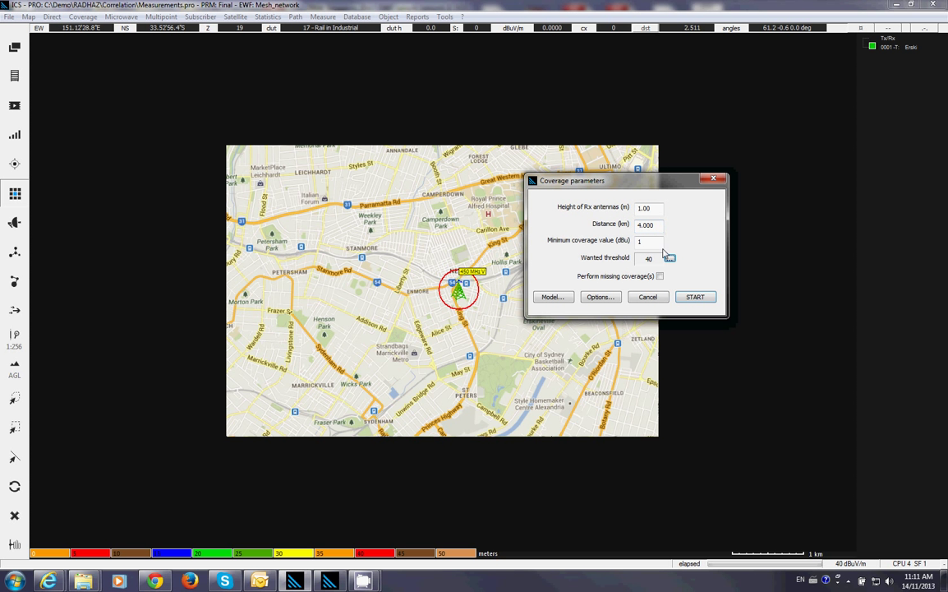
{"action": "left_click", "coordinate": [694, 299]}
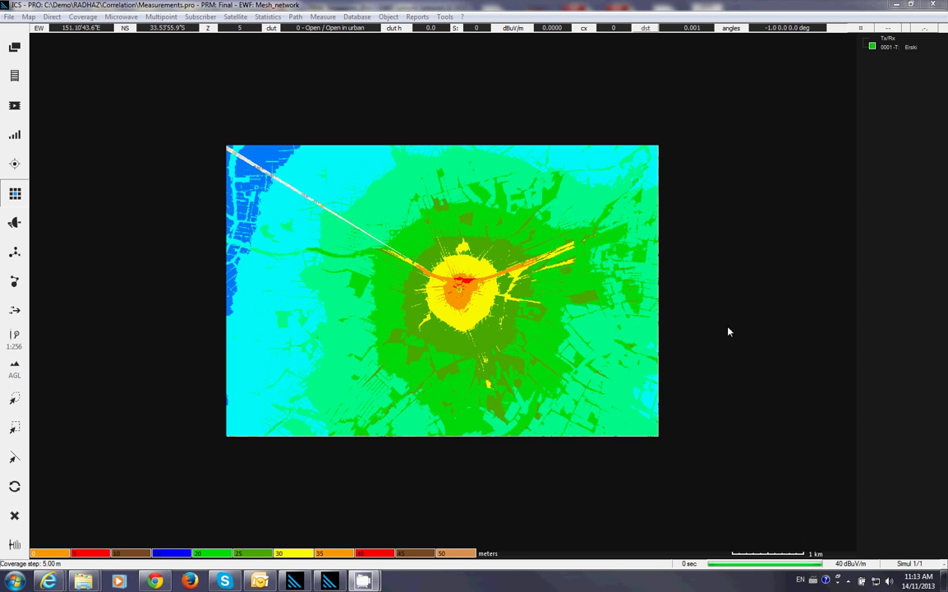
{"action": "left_click", "coordinate": [487, 309]}
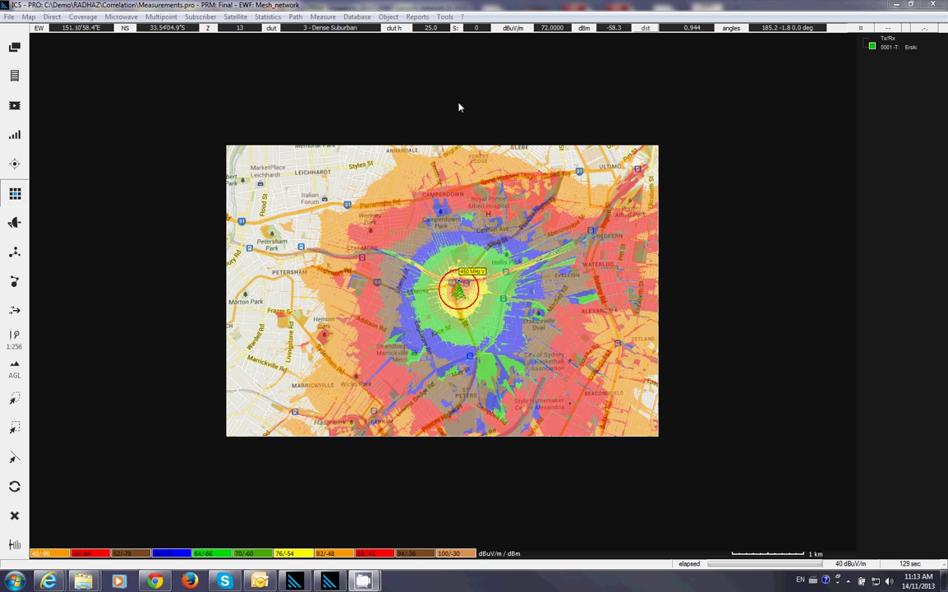
- Review the coverage color palette and examine the calculated signal levels around the station
{"action": "left_click", "coordinate": [445, 18]}
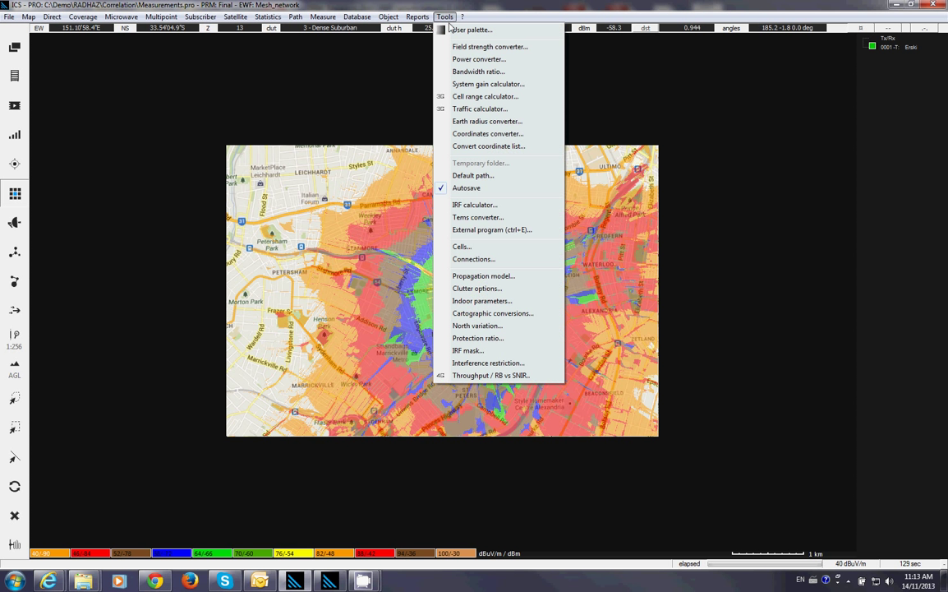
{"action": "left_click", "coordinate": [461, 31]}
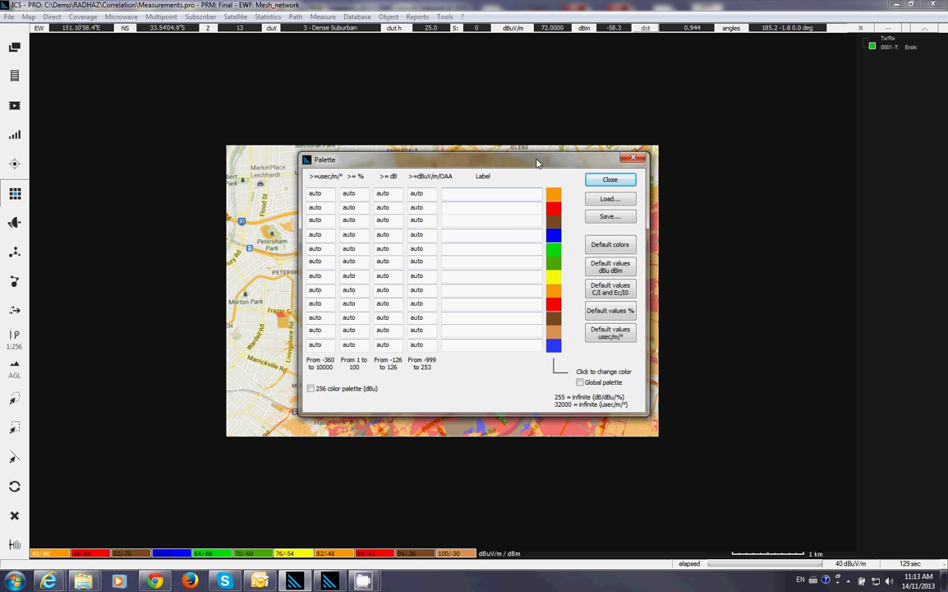
{"action": "left_click_drag", "start_coordinate": [536, 159], "coordinate": [625, 157]}
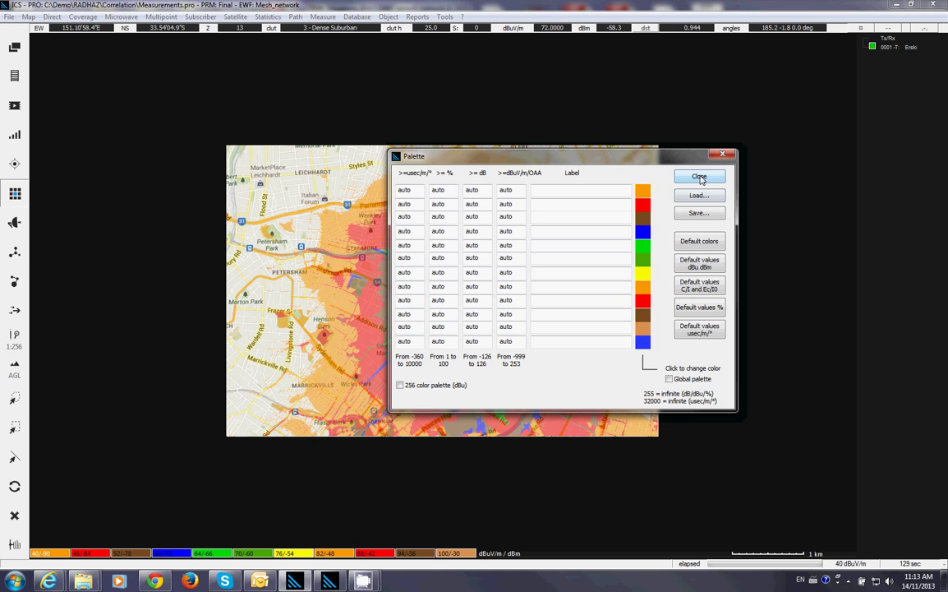
{"action": "left_click", "coordinate": [699, 178]}
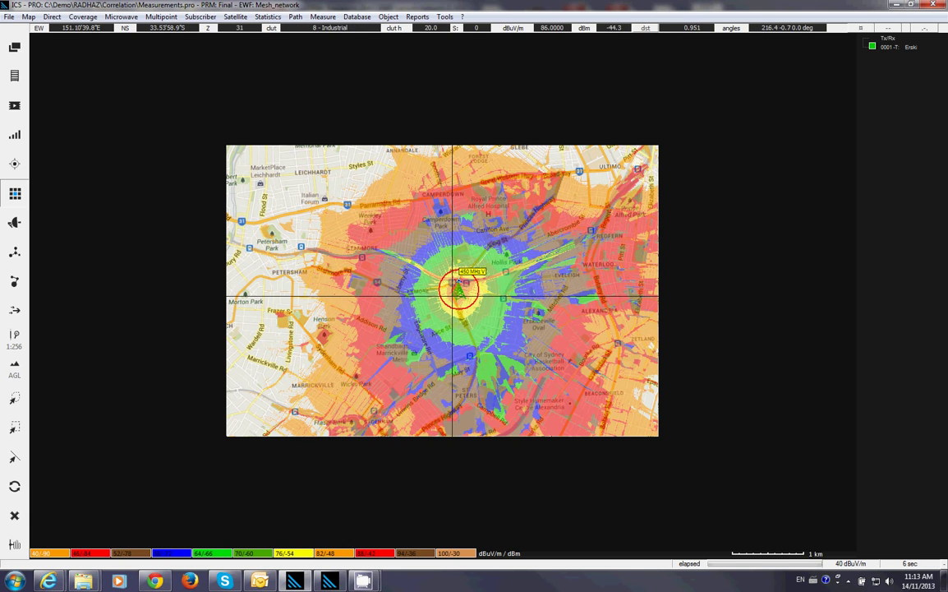
{"action": "scroll", "coordinate": [452, 294], "scroll_direction": "up", "scroll_amount": 1}
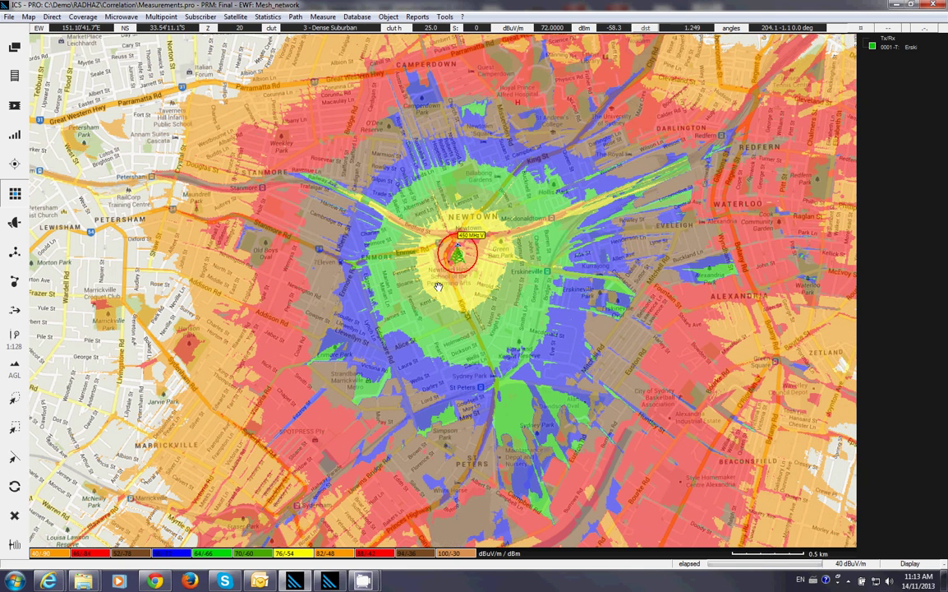
{"action": "left_click_drag", "start_coordinate": [442, 276], "coordinate": [478, 276]}
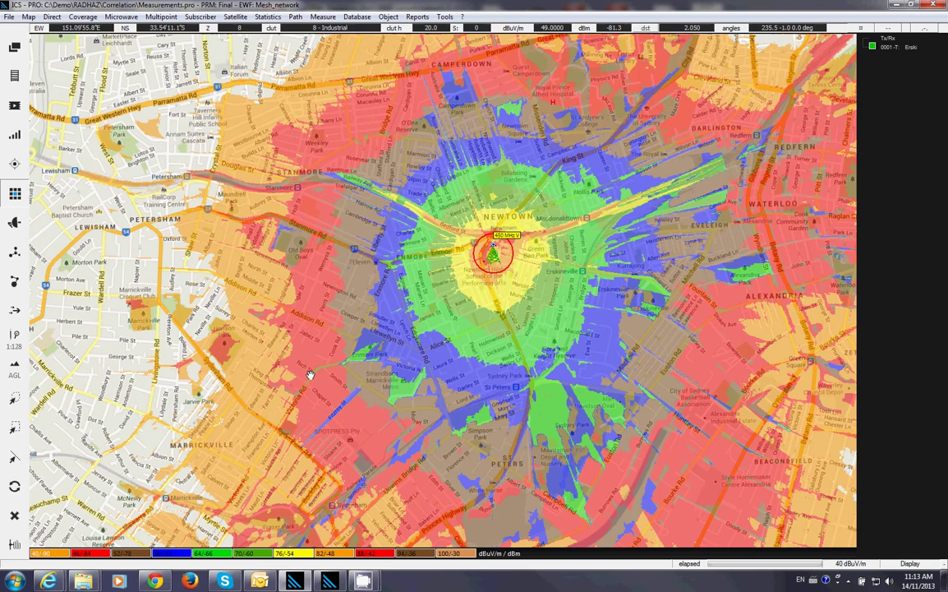
{"action": "scroll", "coordinate": [442, 289], "scroll_direction": "down", "scroll_amount": 1}
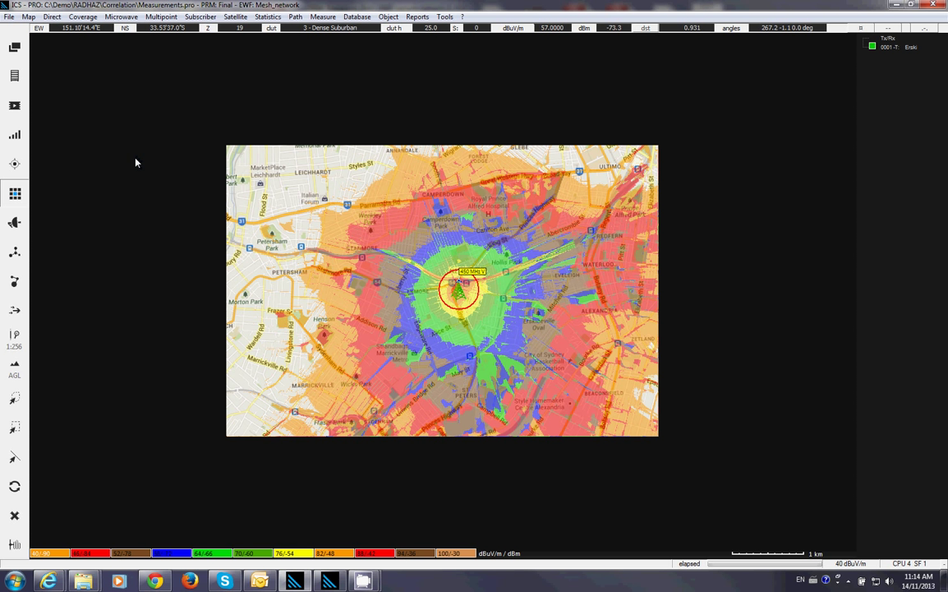
{"action": "left_click", "coordinate": [28, 16]}
{"action": "left_click", "coordinate": [63, 31]}
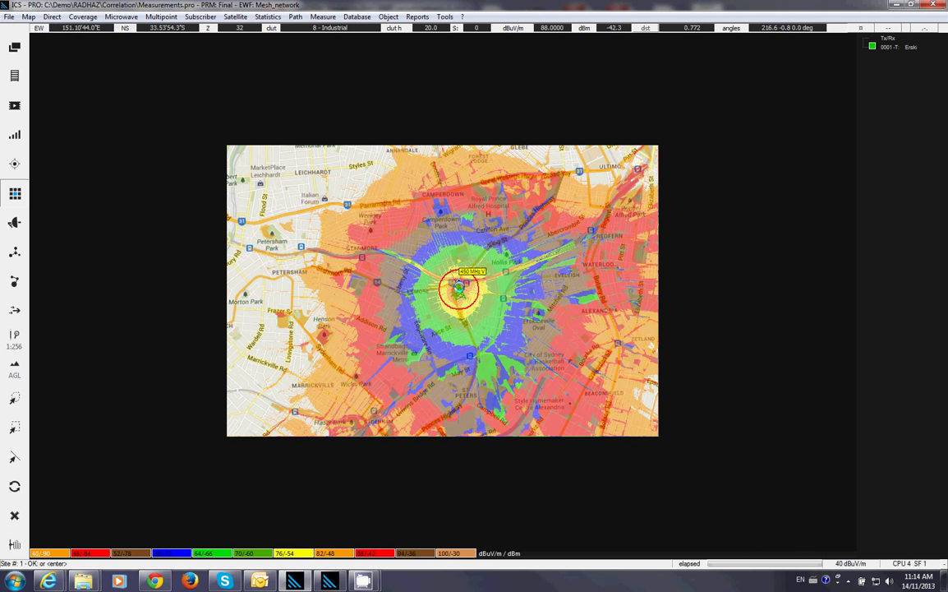
- Plot and review the path profile from the station to a point about 2 km northwest, using a 1 m Rx antenna height
{"action": "left_click", "coordinate": [461, 290]}
{"action": "key", "text": "Return"}
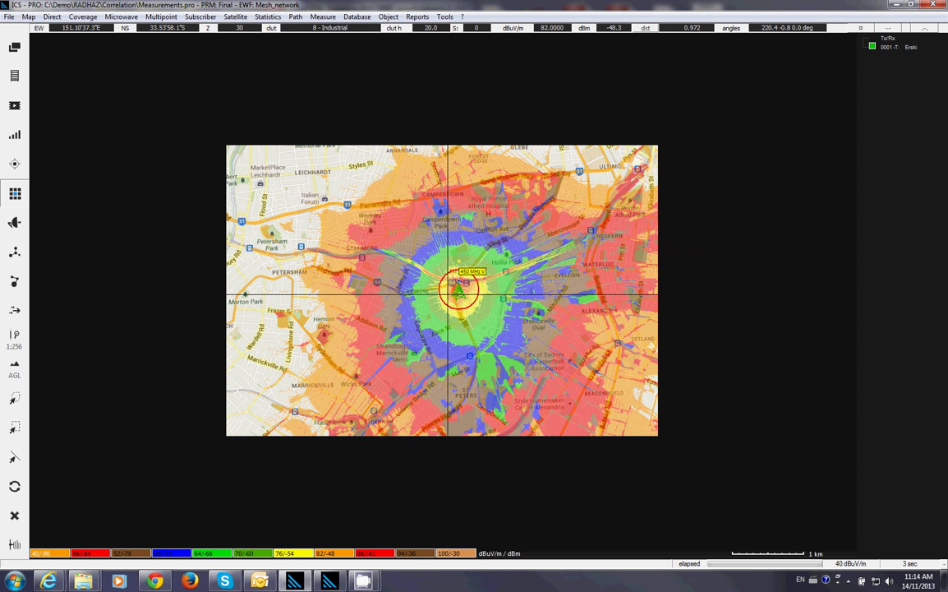
{"action": "left_click", "coordinate": [461, 292]}
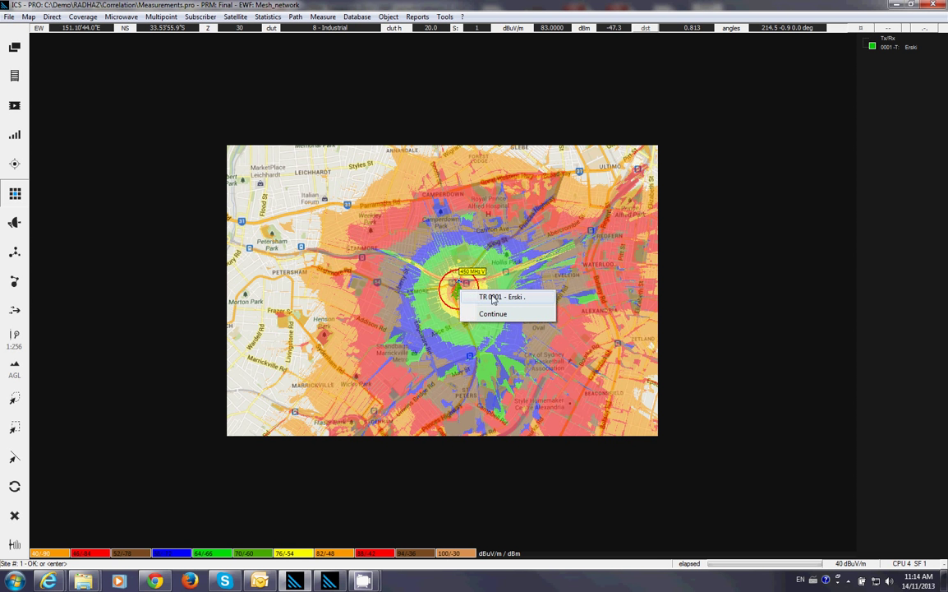
{"action": "key", "text": "Return"}
{"action": "left_click", "coordinate": [458, 289]}
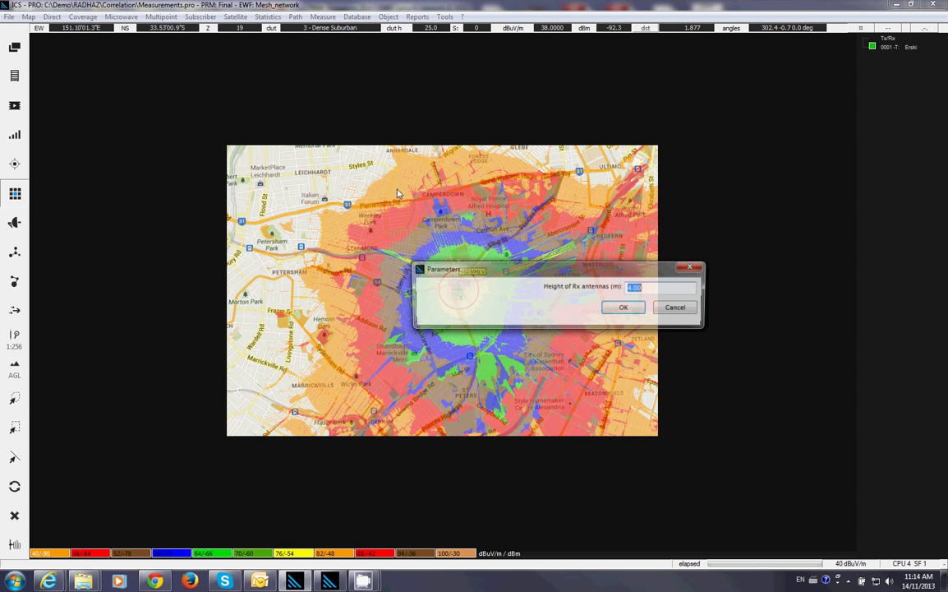
{"action": "left_click", "coordinate": [625, 309]}
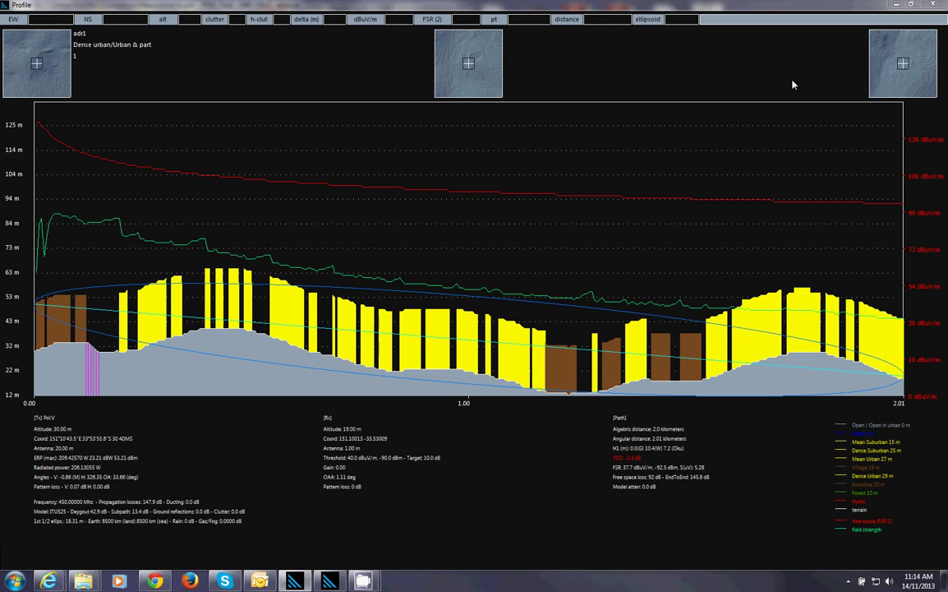
{"action": "left_click", "coordinate": [933, 7]}
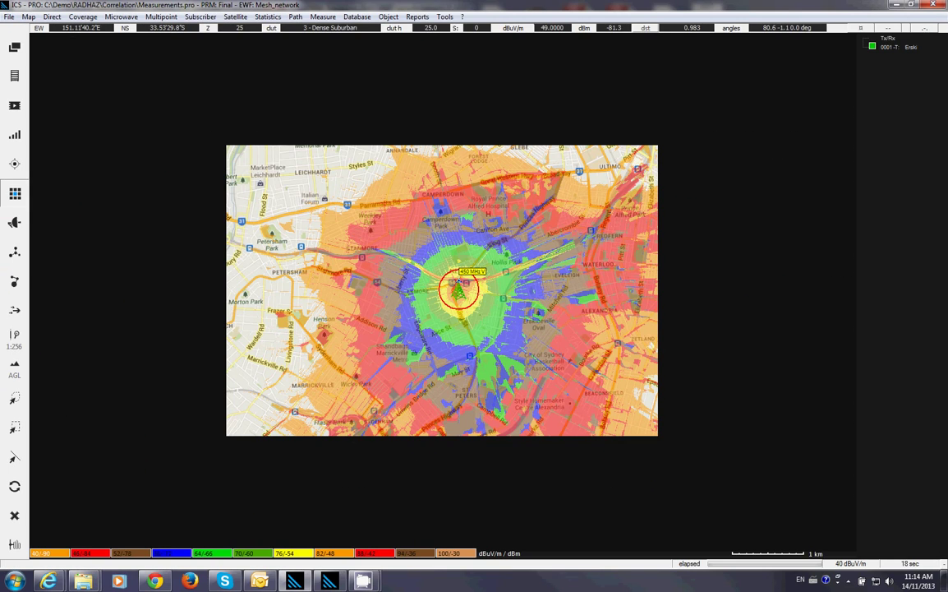
- Export the coverage to Google Earth as coverage.kml on the desktop, with white made transparent and Google Earth launched when complete
{"action": "scroll", "coordinate": [458, 280], "scroll_direction": "up", "scroll_amount": 1}
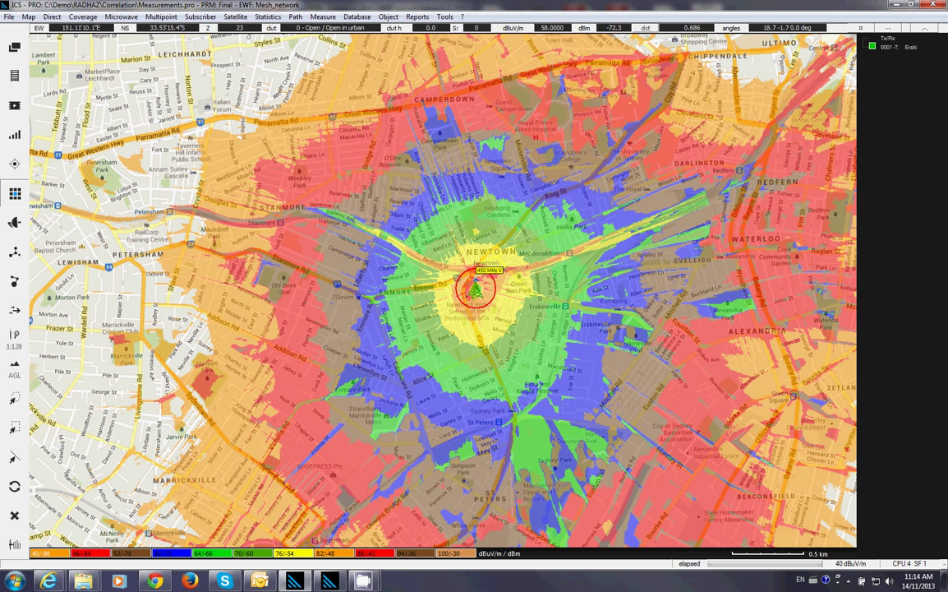
{"action": "right_click", "coordinate": [301, 236]}
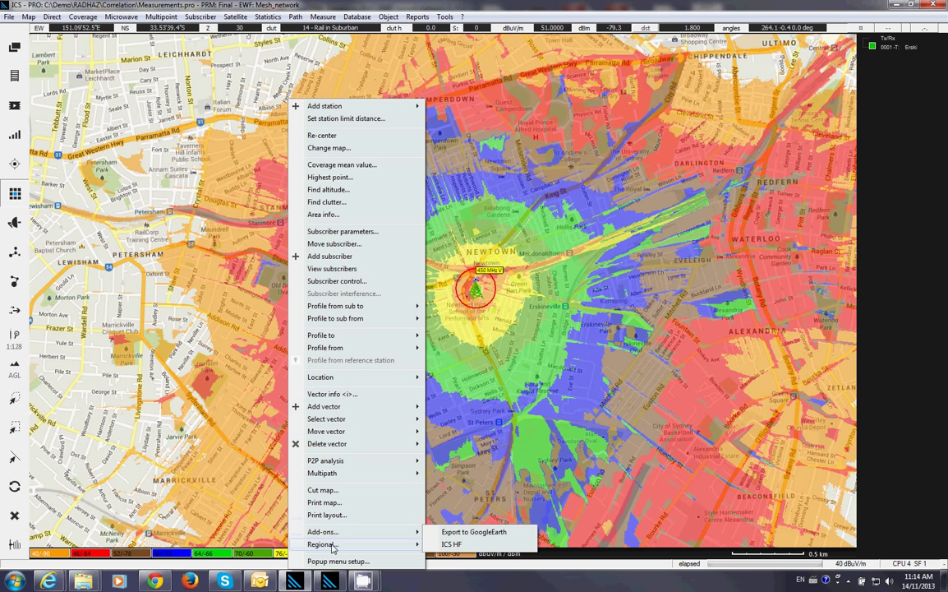
{"action": "mouse_move", "coordinate": [322, 532]}
{"action": "left_click", "coordinate": [460, 533]}
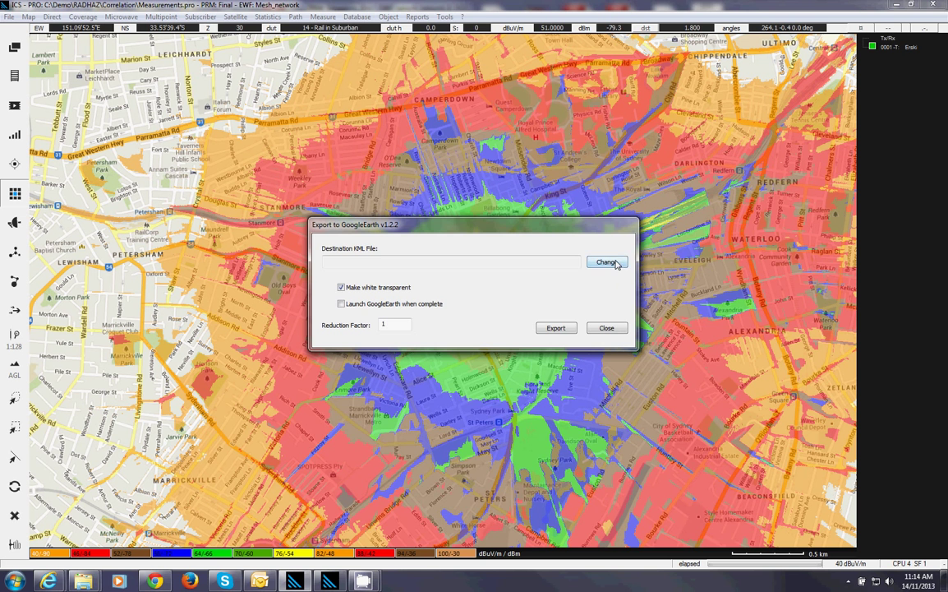
{"action": "left_click", "coordinate": [616, 263]}
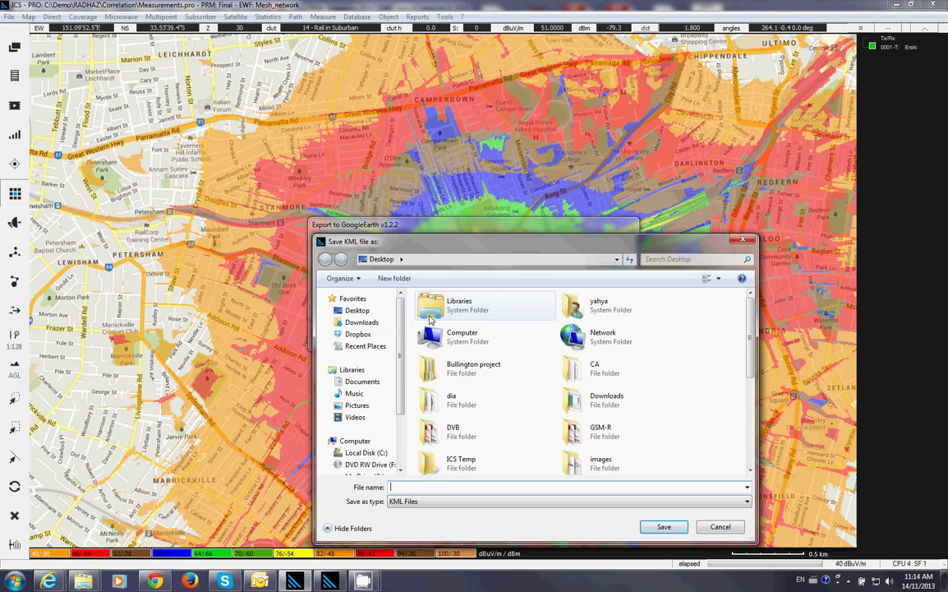
{"action": "left_click", "coordinate": [404, 486]}
{"action": "type", "text": "coverage"}
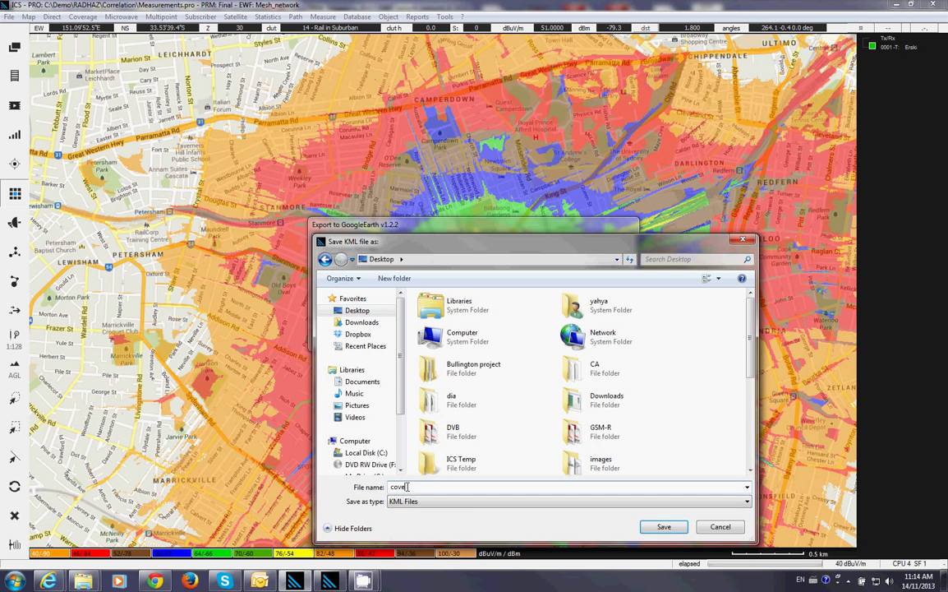
{"action": "key", "text": "Return"}
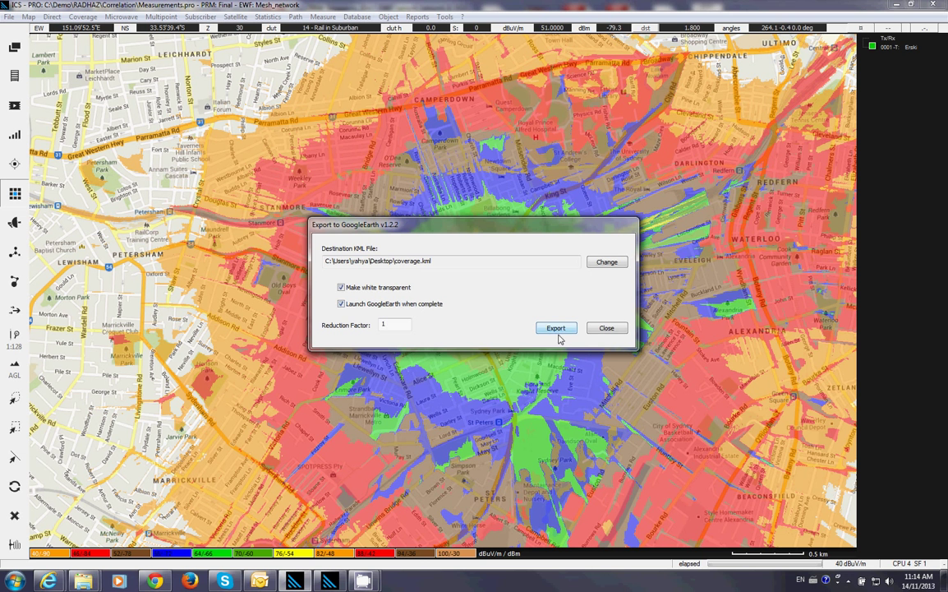
{"action": "left_click", "coordinate": [556, 328]}
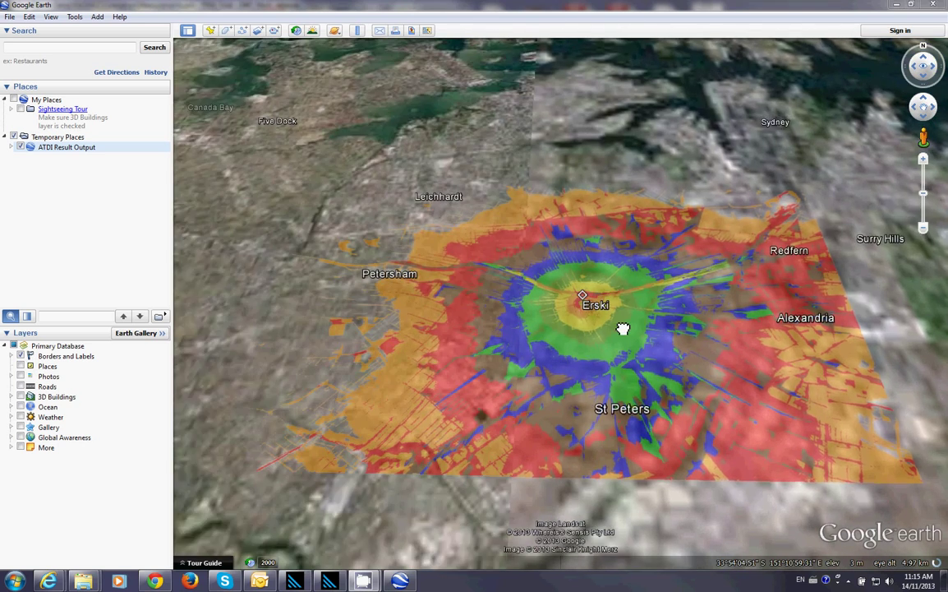
- In Google Earth, examine the exported coverage overlay and follow the signal levels along the railway from Stanmore to the station
{"action": "scroll", "coordinate": [599, 356], "scroll_direction": "down", "scroll_amount": 1}
{"action": "scroll", "coordinate": [599, 359], "scroll_direction": "down", "scroll_amount": 2}
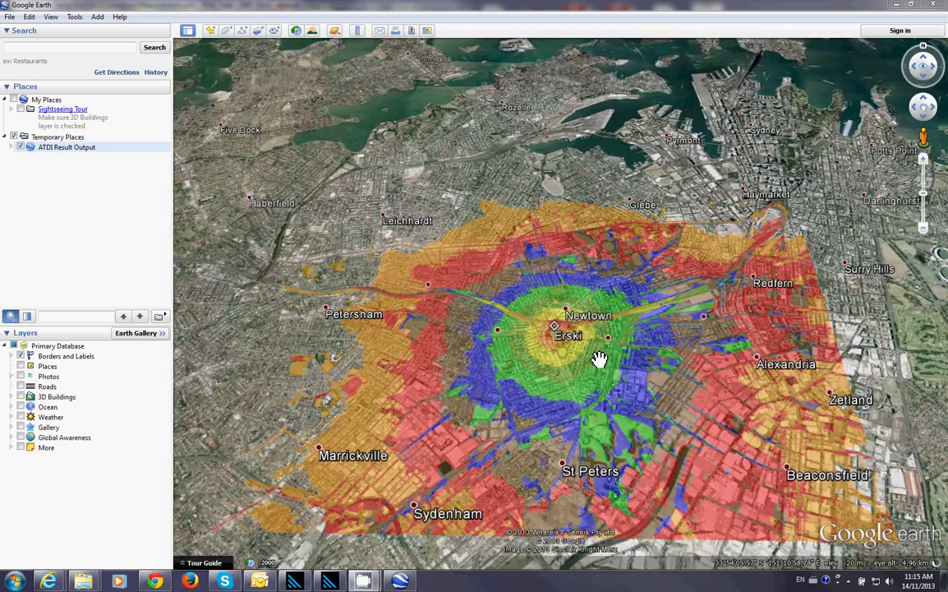
{"action": "scroll", "coordinate": [599, 359], "scroll_direction": "down", "scroll_amount": 2}
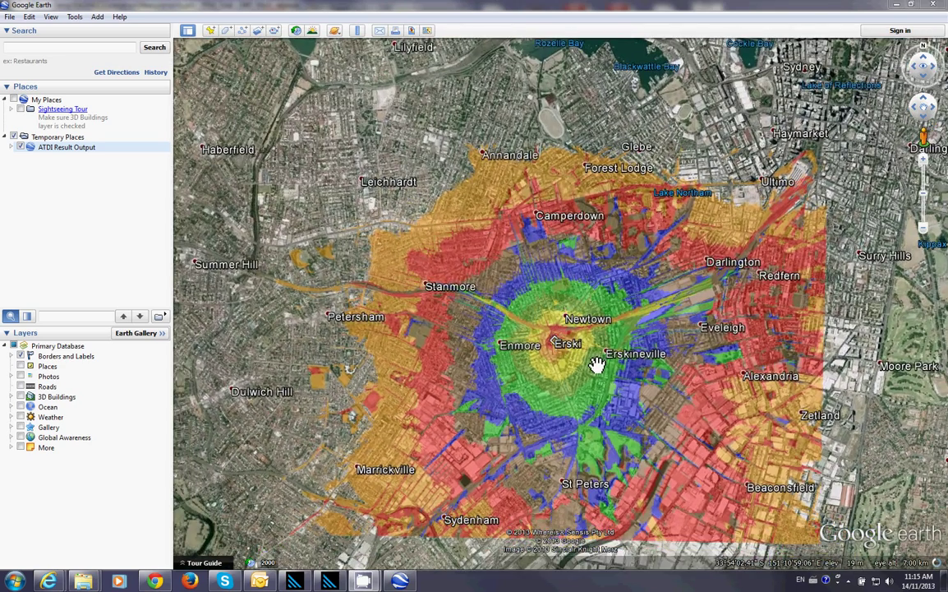
{"action": "scroll", "coordinate": [597, 365], "scroll_direction": "up", "scroll_amount": 5}
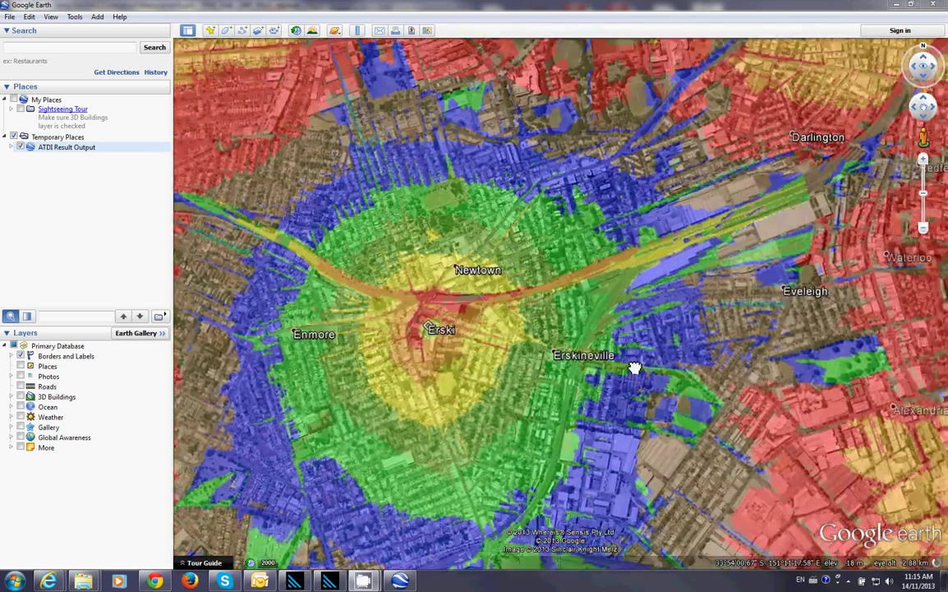
{"action": "left_click_drag", "start_coordinate": [635, 367], "coordinate": [705, 339]}
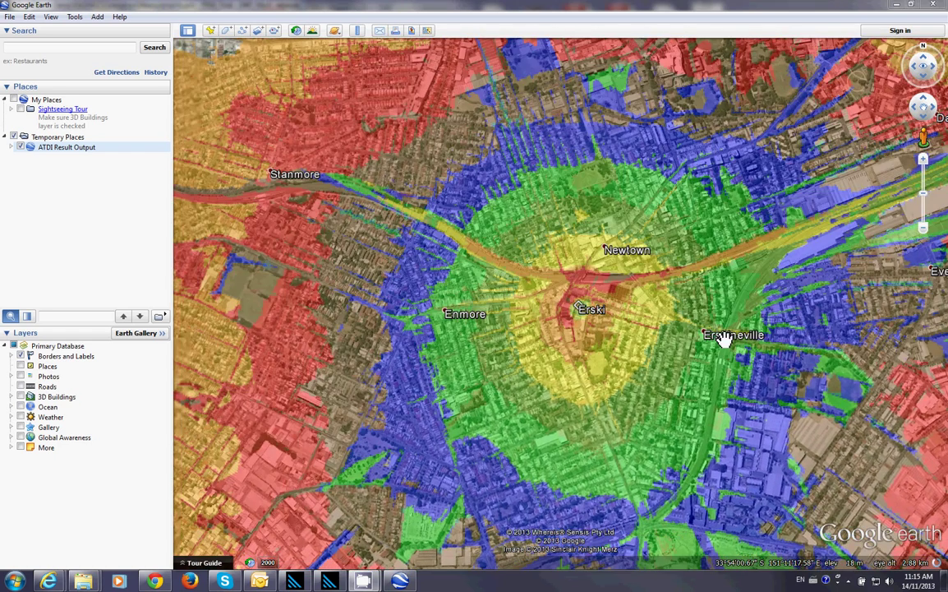
{"action": "scroll", "coordinate": [439, 272], "scroll_direction": "up", "scroll_amount": 4}
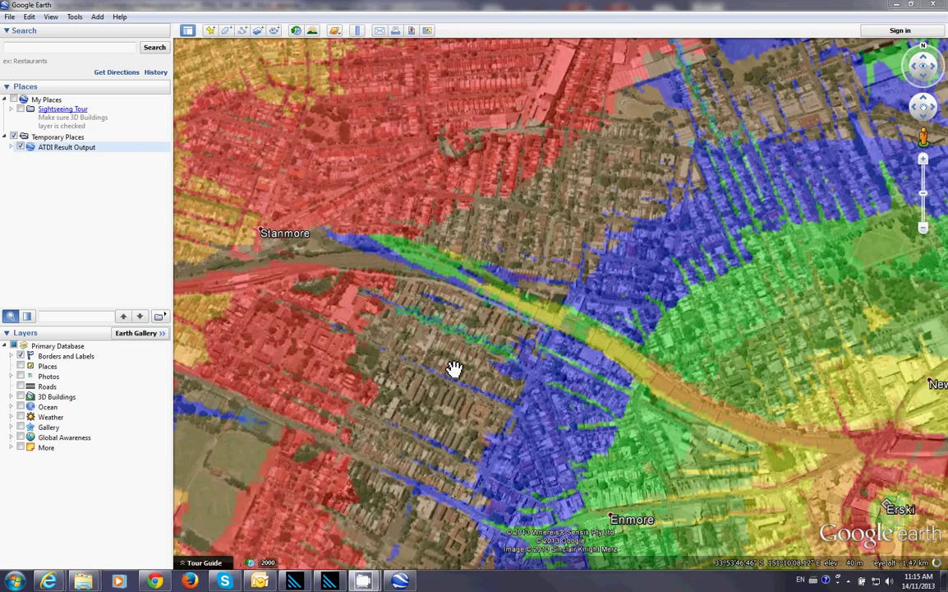
{"action": "scroll", "coordinate": [455, 367], "scroll_direction": "up", "scroll_amount": 3}
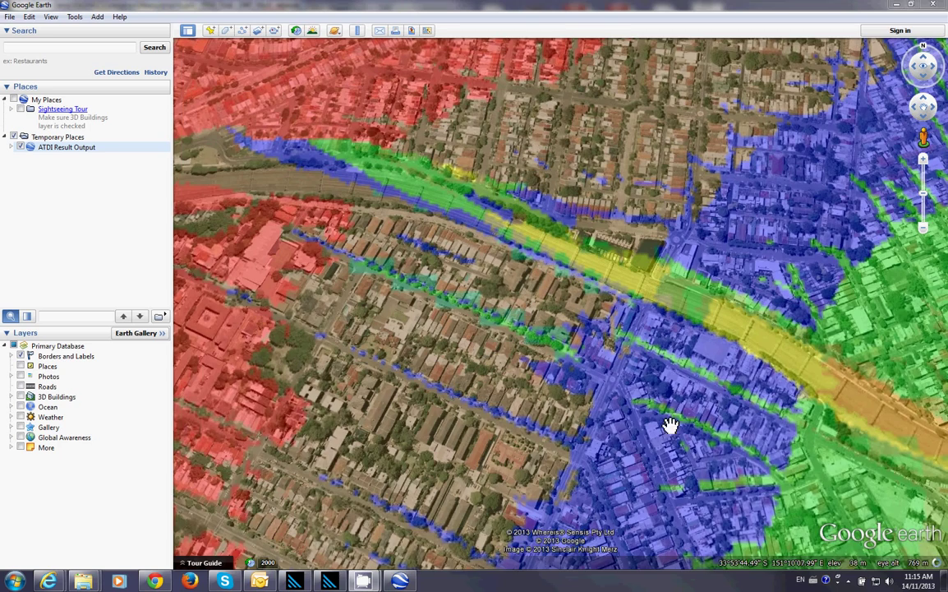
{"action": "left_click_drag", "start_coordinate": [670, 425], "coordinate": [597, 364]}
{"action": "left_click_drag", "start_coordinate": [508, 377], "coordinate": [386, 320]}
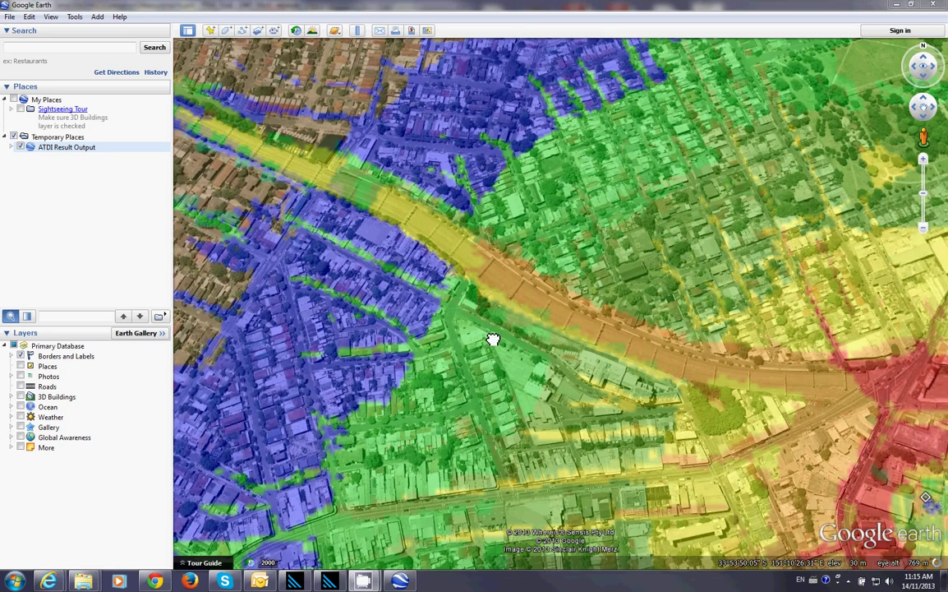
{"action": "left_click_drag", "start_coordinate": [612, 320], "coordinate": [537, 299]}
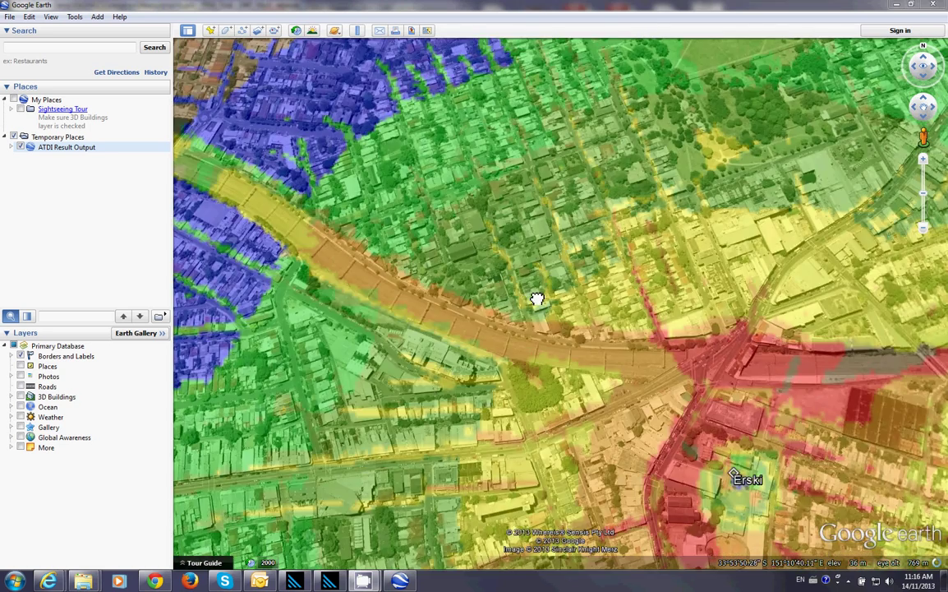
{"action": "left_click_drag", "start_coordinate": [767, 313], "coordinate": [664, 342]}
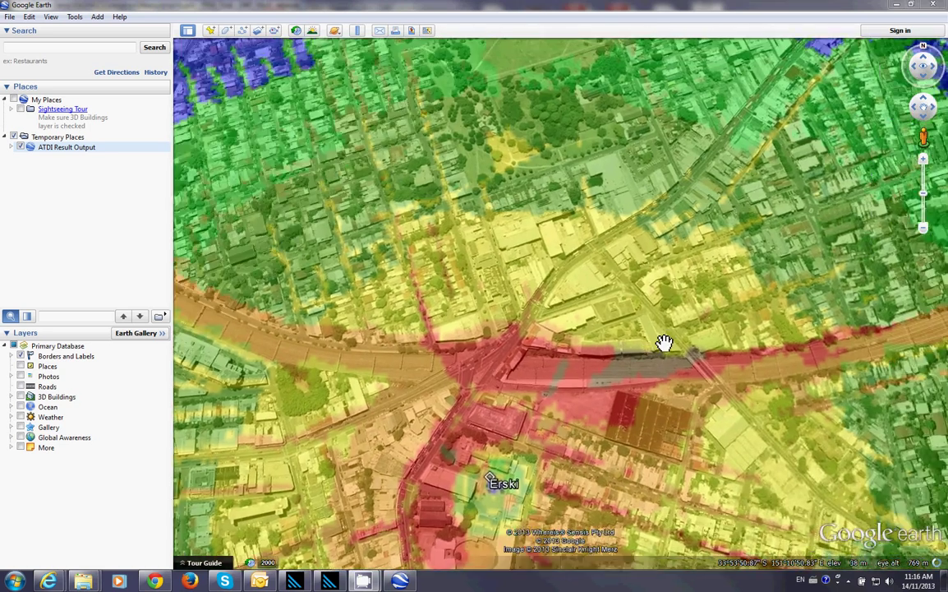
- Review the full extent of the coverage overlay across the suburbs surrounding the station
{"action": "scroll", "coordinate": [664, 342], "scroll_direction": "down", "scroll_amount": 5}
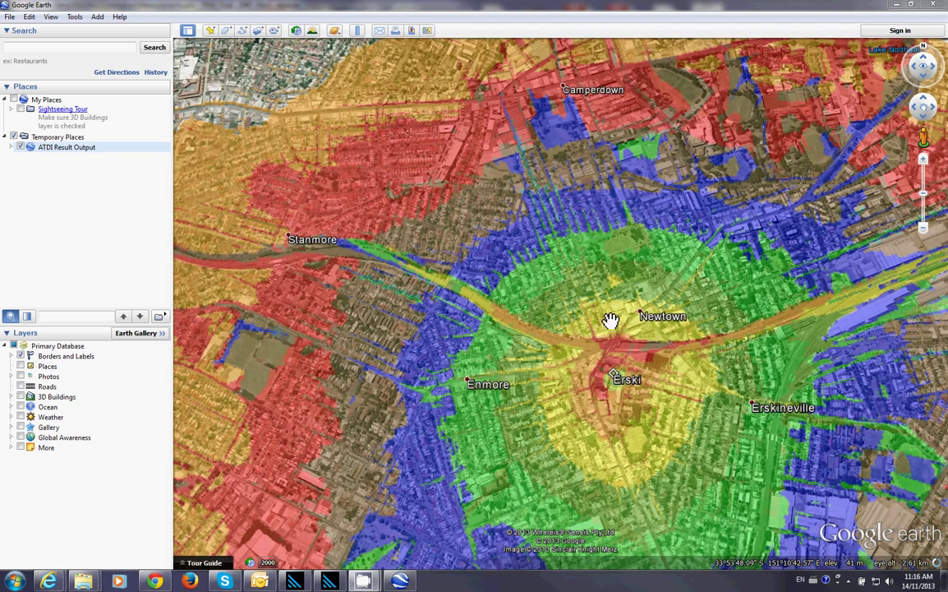
{"action": "left_click_drag", "start_coordinate": [567, 400], "coordinate": [583, 343]}
{"action": "scroll", "coordinate": [583, 343], "scroll_direction": "down", "scroll_amount": 3}
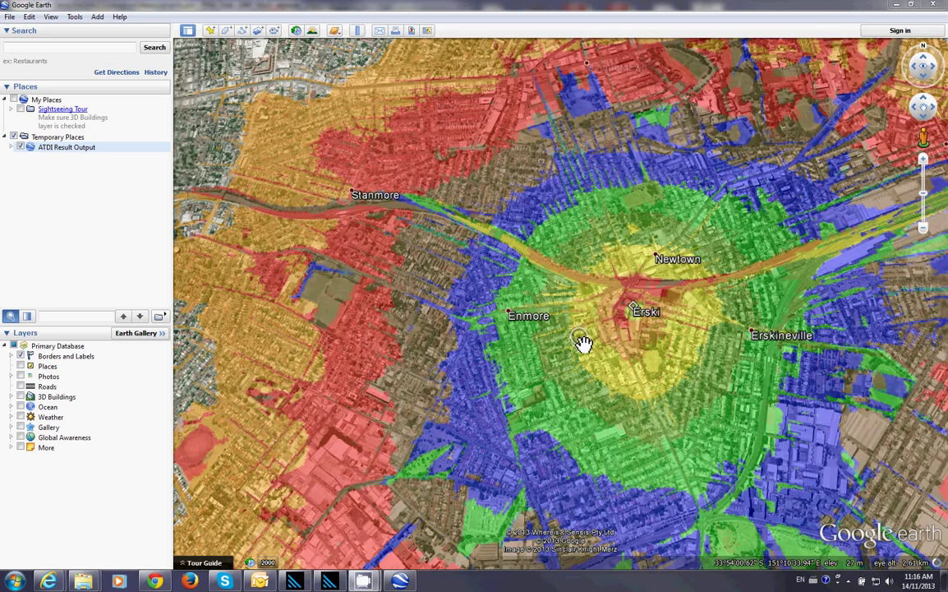
{"action": "scroll", "coordinate": [585, 345], "scroll_direction": "down", "scroll_amount": 3}
{"action": "scroll", "coordinate": [588, 345], "scroll_direction": "down", "scroll_amount": 3}
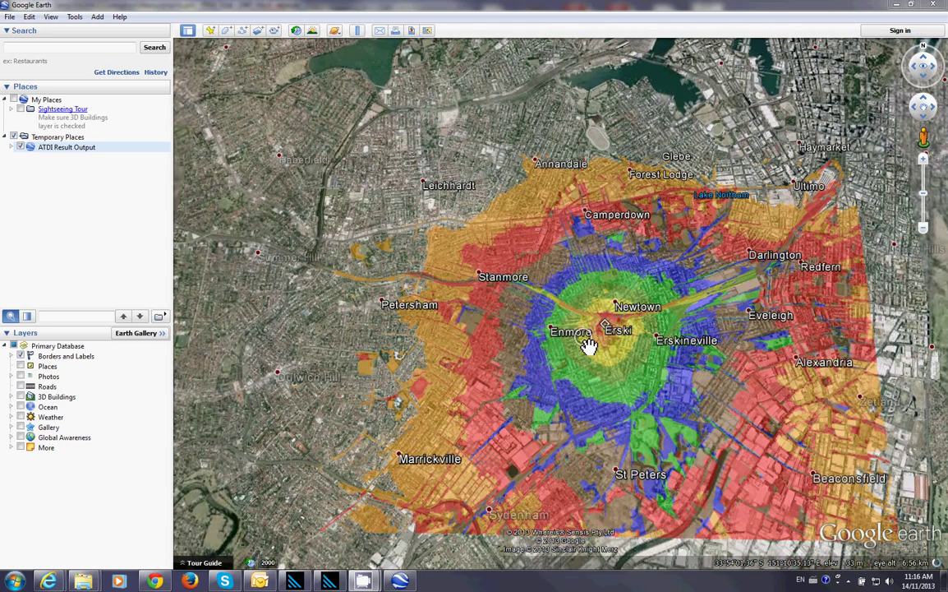